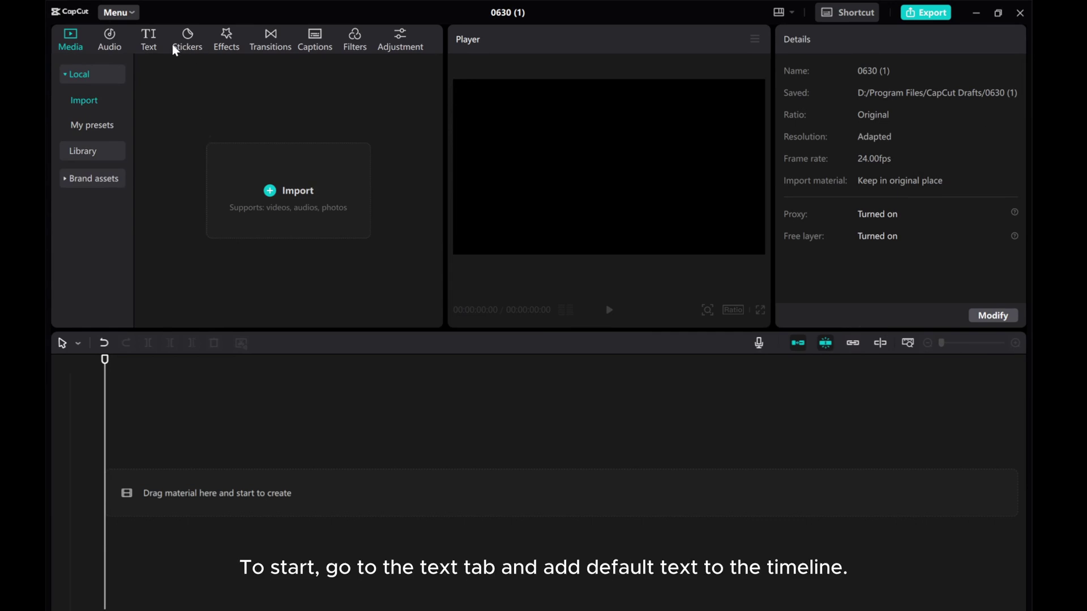
- Add a default text clip to the timeline and set its wording to "click here"
{"action": "left_click", "coordinate": [146, 40]}
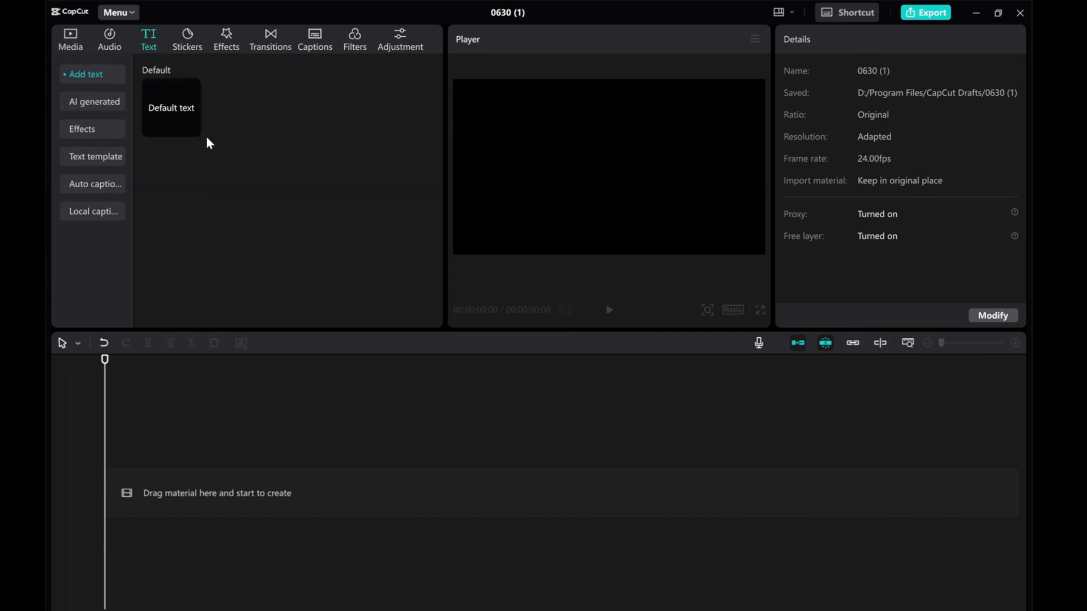
{"action": "left_click", "coordinate": [191, 129]}
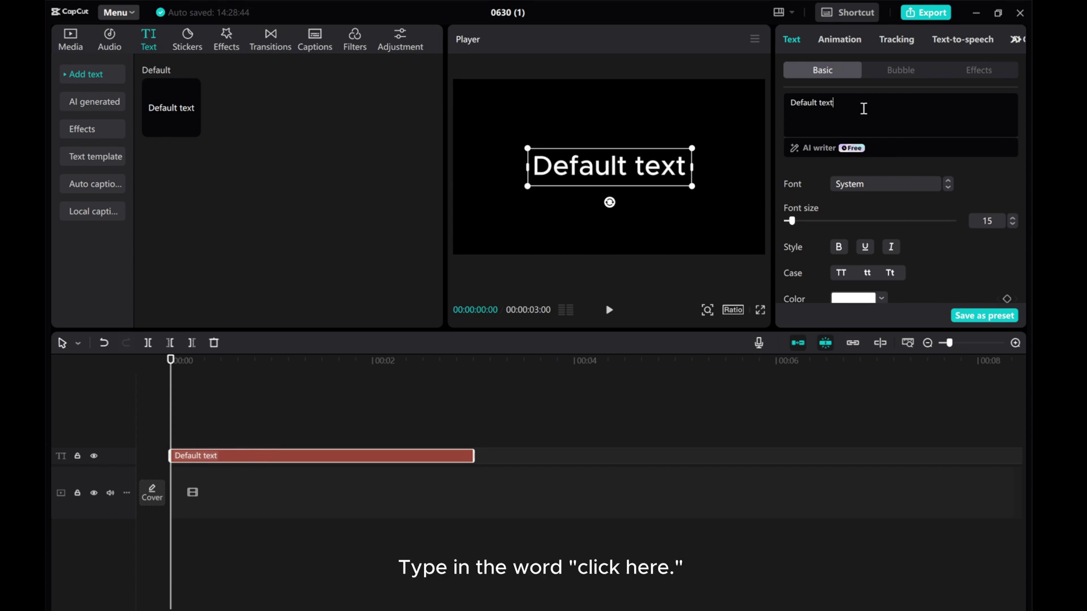
{"action": "key", "text": "ctrl+a"}
{"action": "type", "text": "click here"}
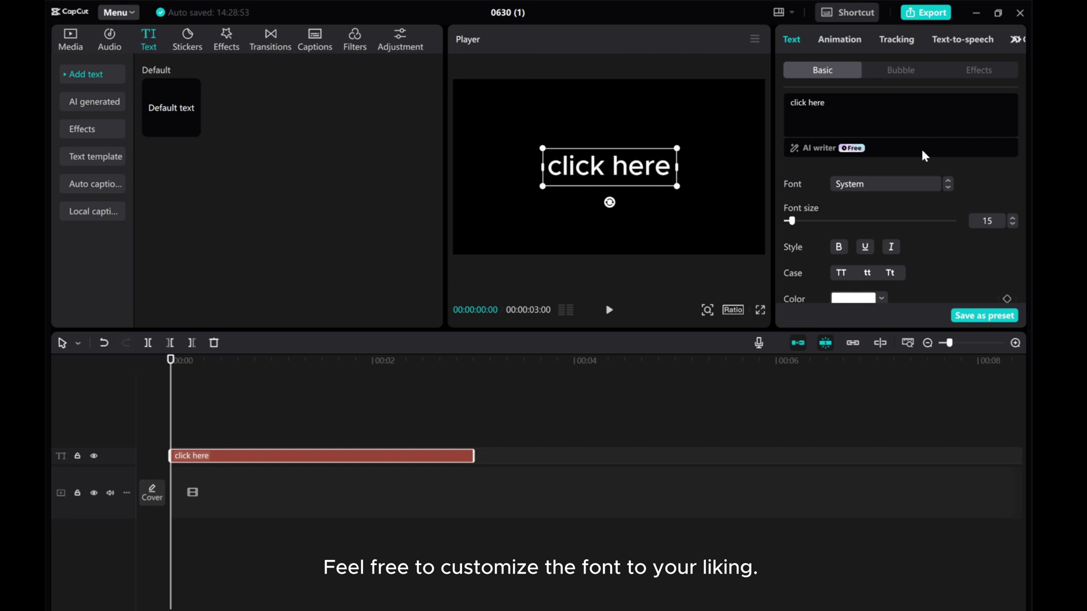
- Convert the text to uppercase and make it bold, keeping the font size at 15
{"action": "left_click", "coordinate": [841, 273]}
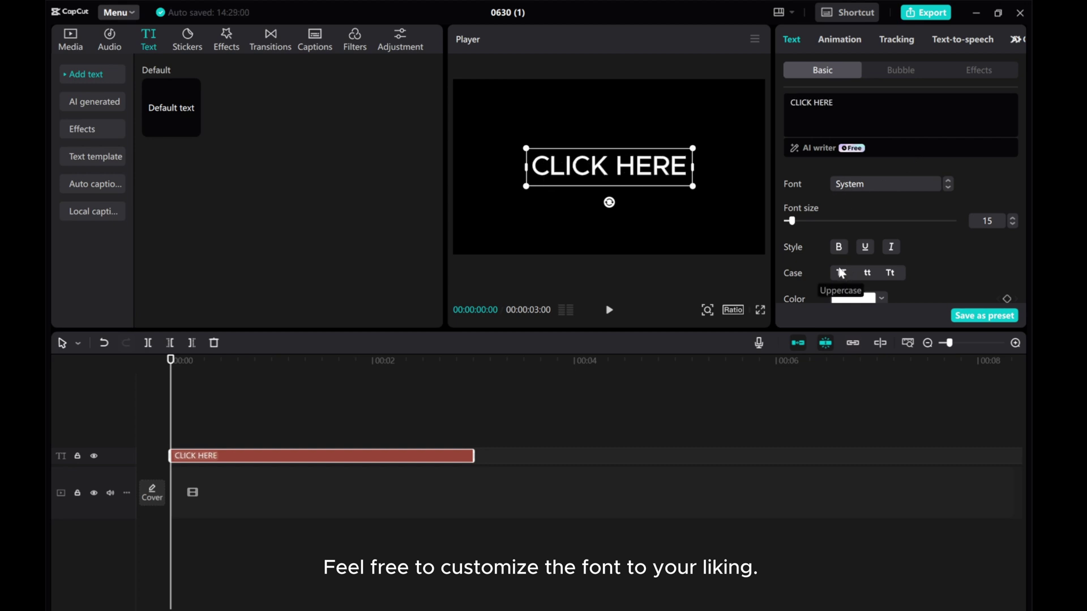
{"action": "left_click", "coordinate": [1012, 224]}
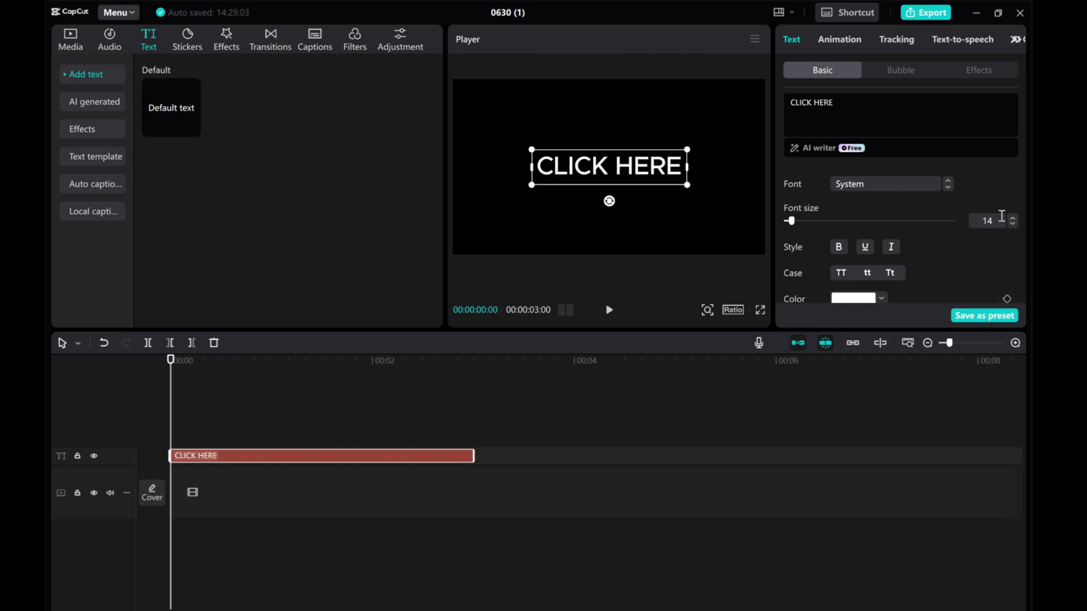
{"action": "left_click", "coordinate": [1012, 217]}
{"action": "scroll", "coordinate": [958, 256], "scroll_direction": "down", "scroll_amount": 3}
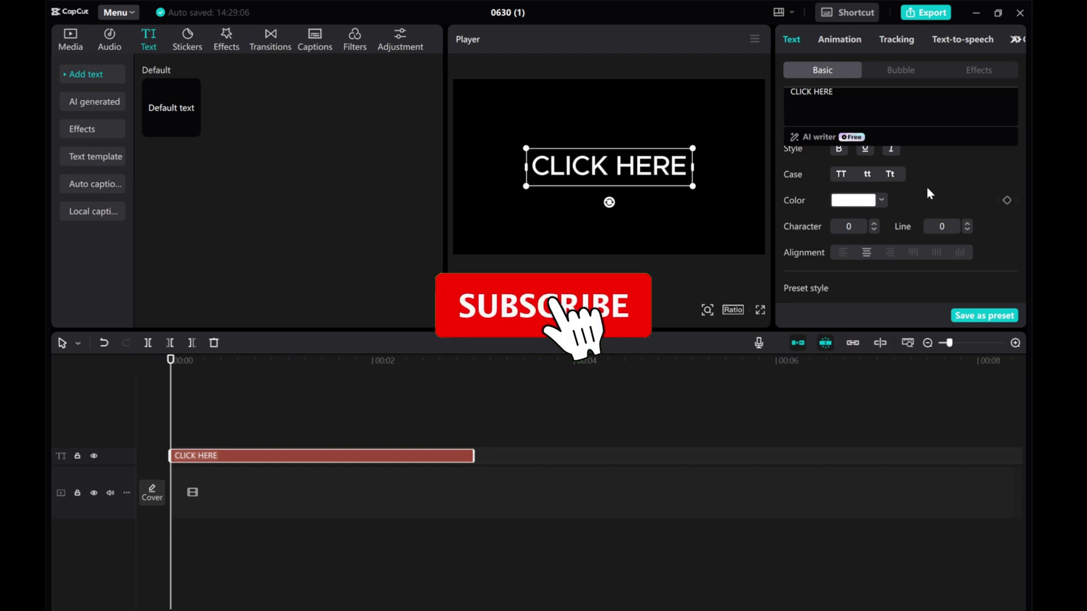
{"action": "scroll", "coordinate": [847, 170], "scroll_direction": "up", "scroll_amount": 2}
{"action": "left_click", "coordinate": [840, 198]}
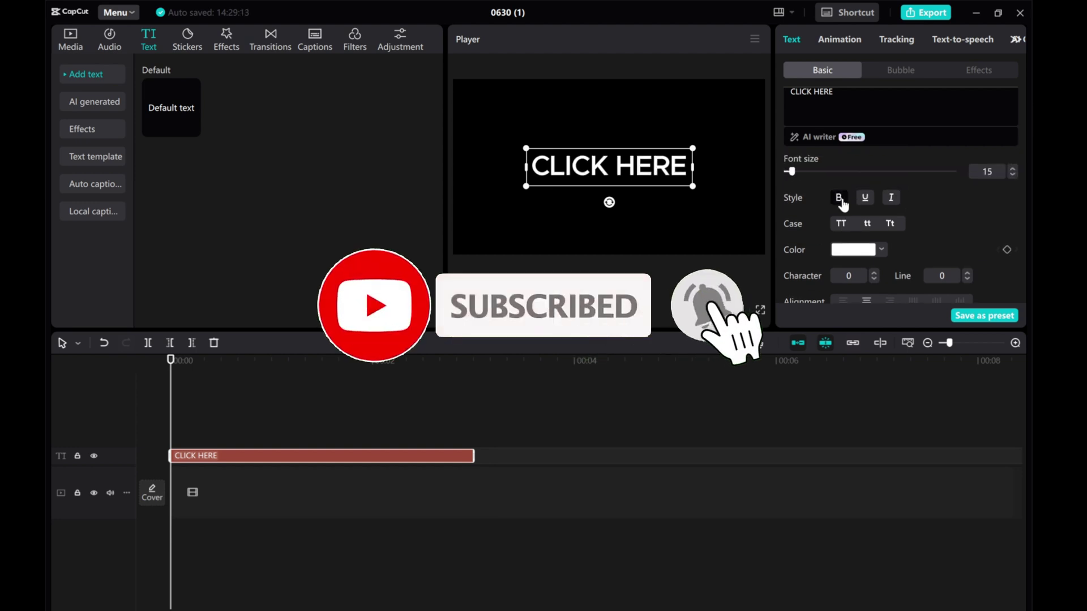
- Set the text's font to Vollkorn-Blk and its font size to 21
{"action": "scroll", "coordinate": [928, 214], "scroll_direction": "up", "scroll_amount": 2}
{"action": "left_click", "coordinate": [900, 183]}
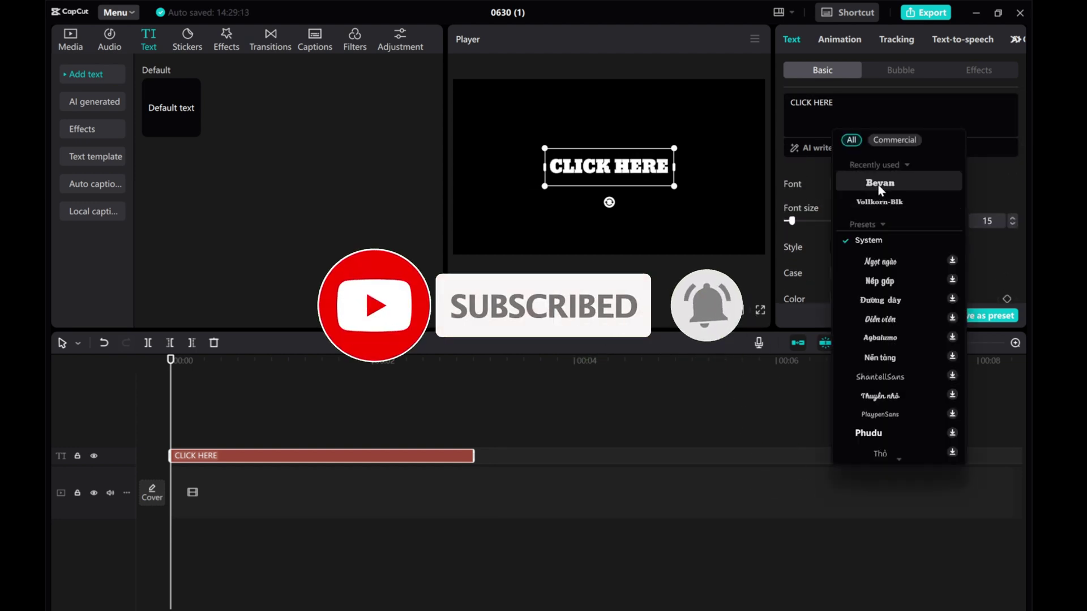
{"action": "left_click", "coordinate": [878, 203]}
{"action": "left_click", "coordinate": [1012, 219]}
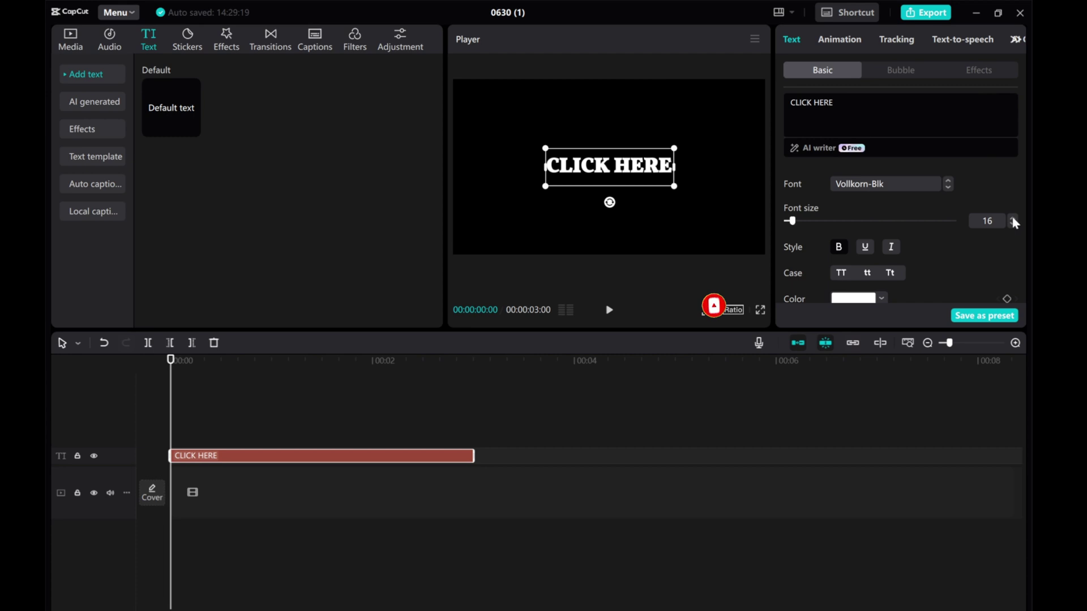
{"action": "left_click", "coordinate": [1012, 219]}
{"action": "left_click", "coordinate": [1013, 219]}
{"action": "left_click", "coordinate": [1012, 219]}
{"action": "left_click", "coordinate": [1012, 219]}
{"action": "left_click", "coordinate": [1013, 219]}
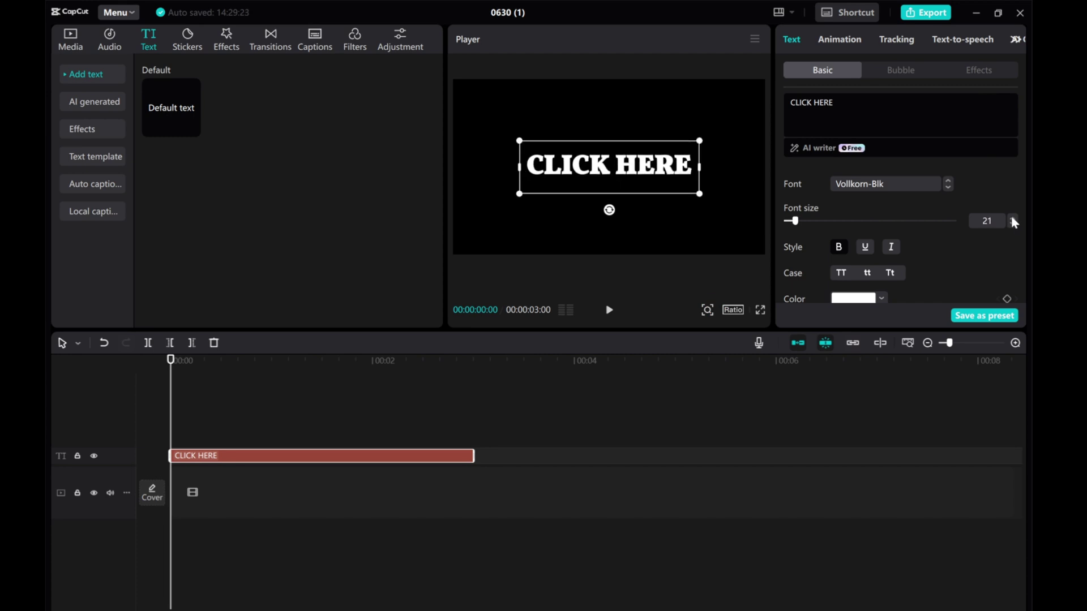
- Turn on a background for the CLICK HERE text and colour it orange, FF6700
{"action": "scroll", "coordinate": [951, 249], "scroll_direction": "down", "scroll_amount": 5}
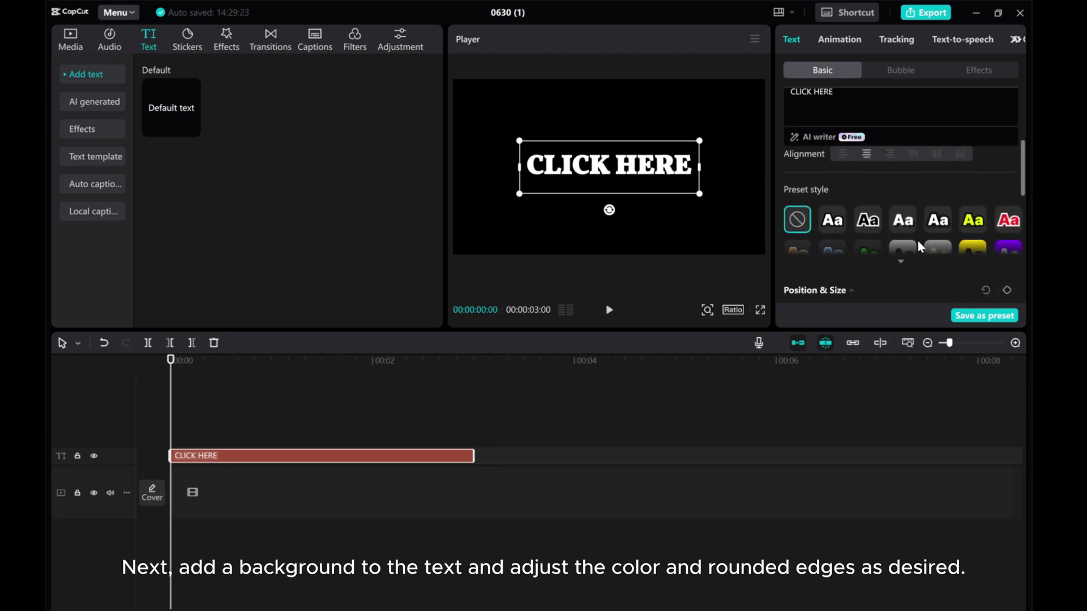
{"action": "scroll", "coordinate": [915, 236], "scroll_direction": "down", "scroll_amount": 6}
{"action": "left_click", "coordinate": [809, 174]}
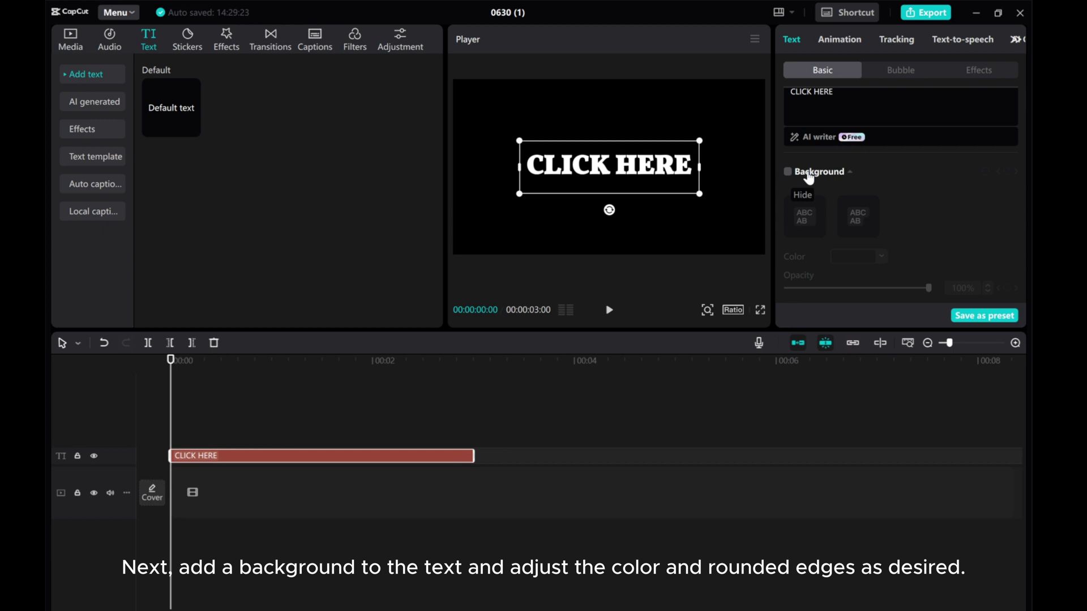
{"action": "left_click", "coordinate": [787, 172]}
{"action": "left_click", "coordinate": [856, 258]}
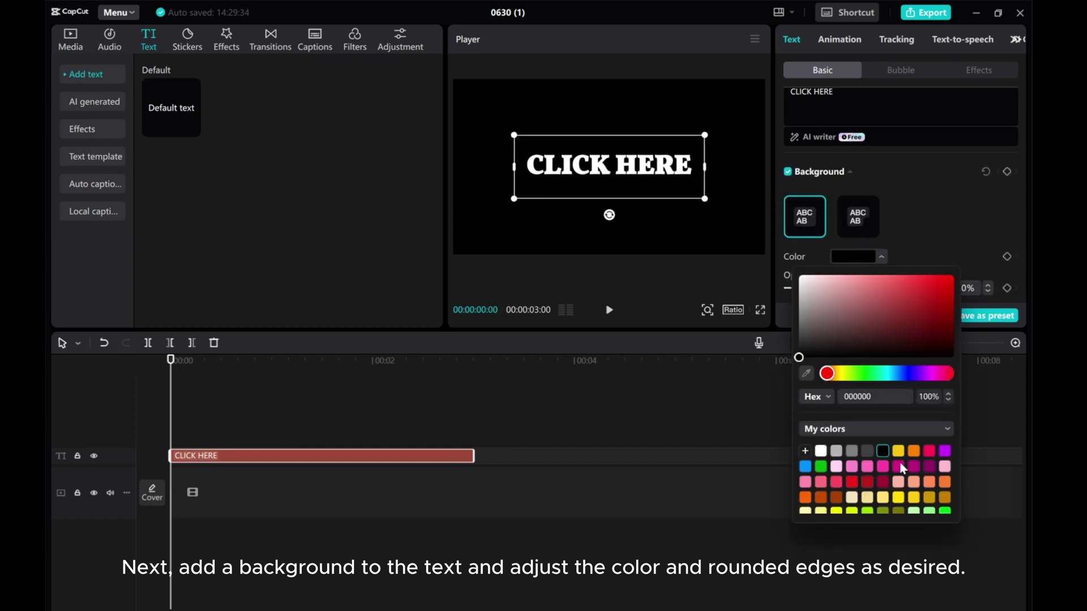
{"action": "left_click", "coordinate": [945, 483]}
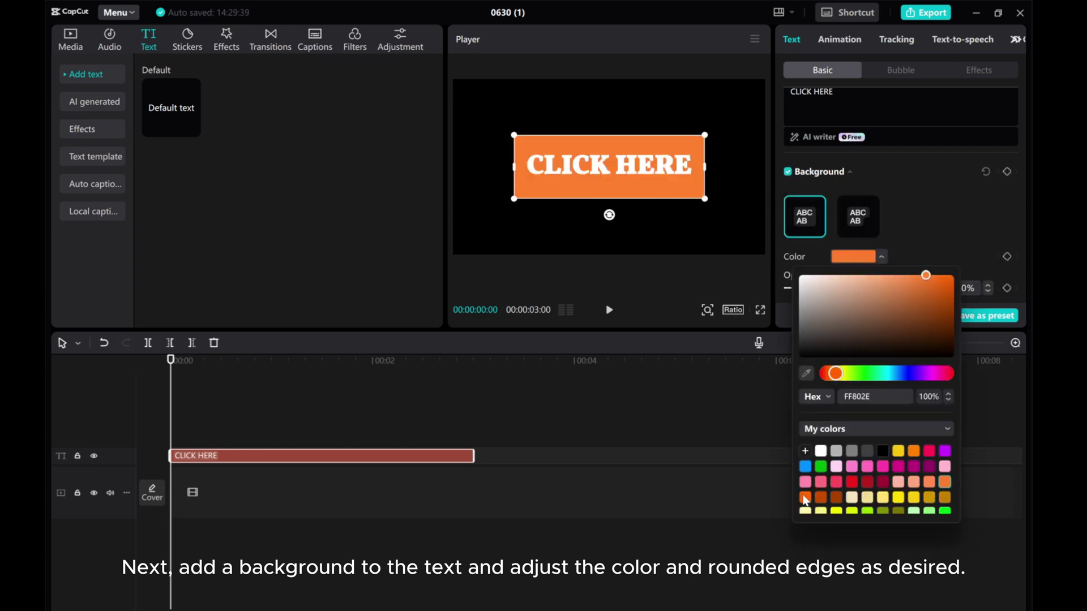
{"action": "left_click", "coordinate": [805, 497]}
{"action": "left_click", "coordinate": [931, 203]}
- Set the text background's rounded rectangle value to 69% and its height to 0%
{"action": "scroll", "coordinate": [868, 259], "scroll_direction": "down", "scroll_amount": 2}
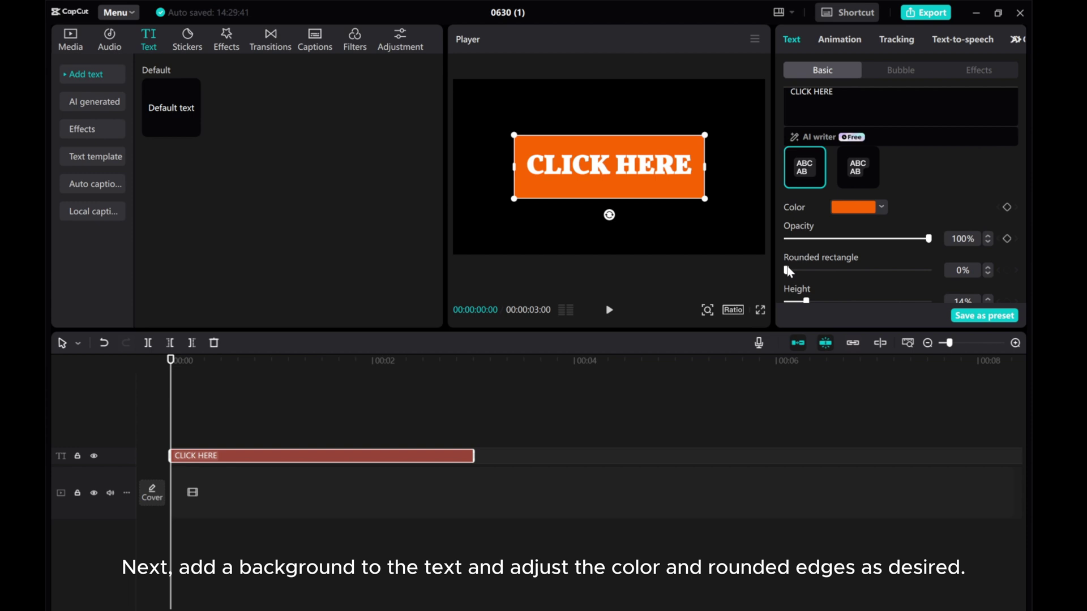
{"action": "left_click_drag", "start_coordinate": [842, 269], "coordinate": [883, 271]}
{"action": "scroll", "coordinate": [887, 273], "scroll_direction": "down", "scroll_amount": 1}
{"action": "left_click_drag", "start_coordinate": [806, 252], "coordinate": [807, 283]}
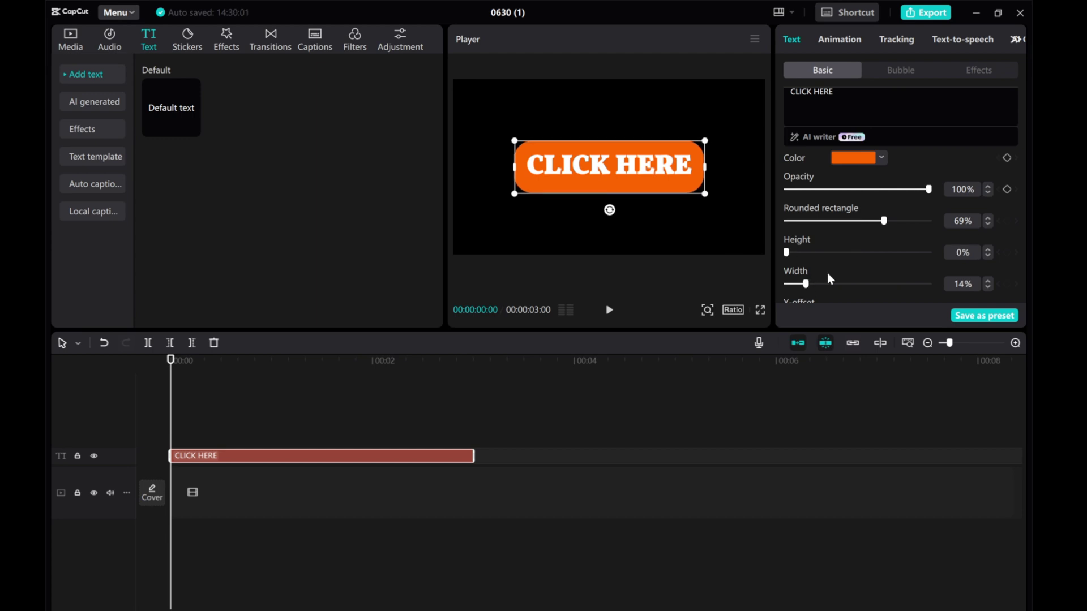
- Darken the text background colour to a deeper orange, DE5E07
{"action": "scroll", "coordinate": [833, 268], "scroll_direction": "up", "scroll_amount": 1}
{"action": "left_click", "coordinate": [855, 208]}
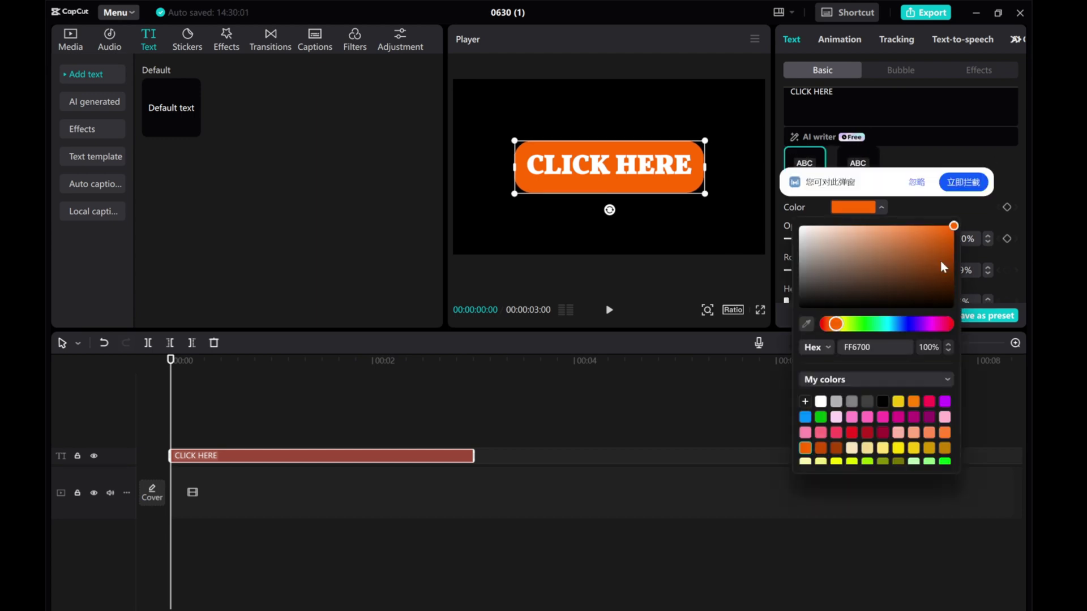
{"action": "left_click_drag", "start_coordinate": [939, 260], "coordinate": [951, 242]}
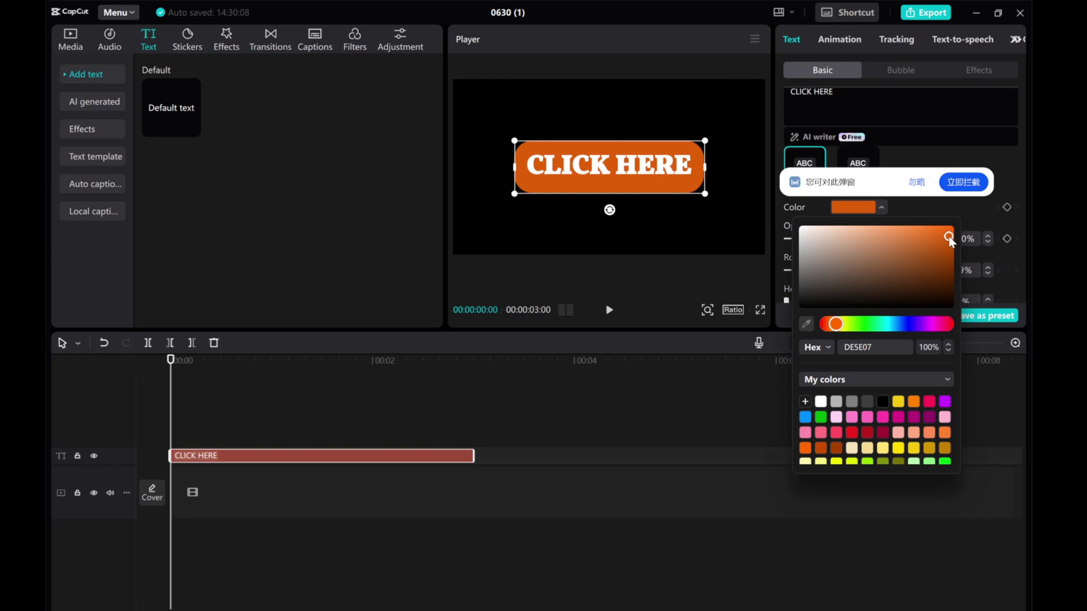
{"action": "left_click", "coordinate": [997, 160]}
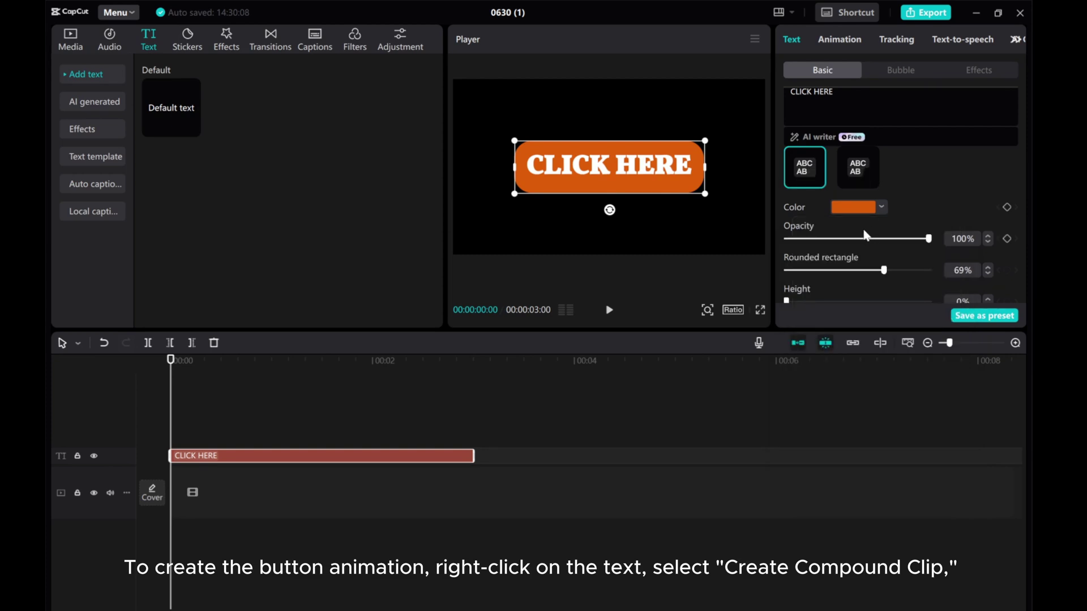
- Create a compound clip from the text and give it a Mini Zoom entrance animation lasting 0.3 s
{"action": "right_click", "coordinate": [238, 460]}
{"action": "left_click", "coordinate": [270, 518]}
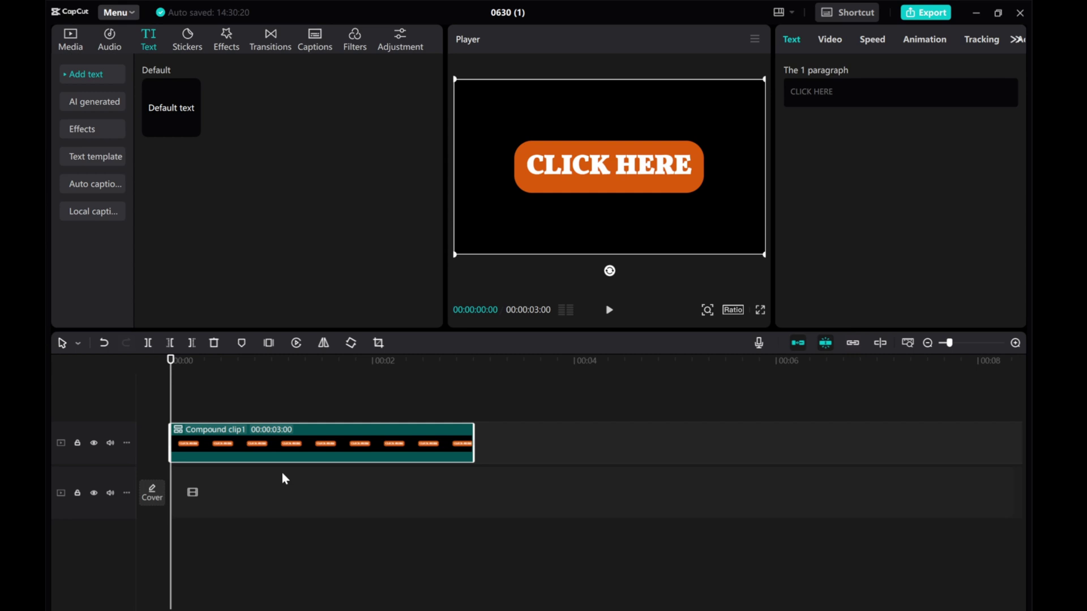
{"action": "left_click", "coordinate": [920, 51]}
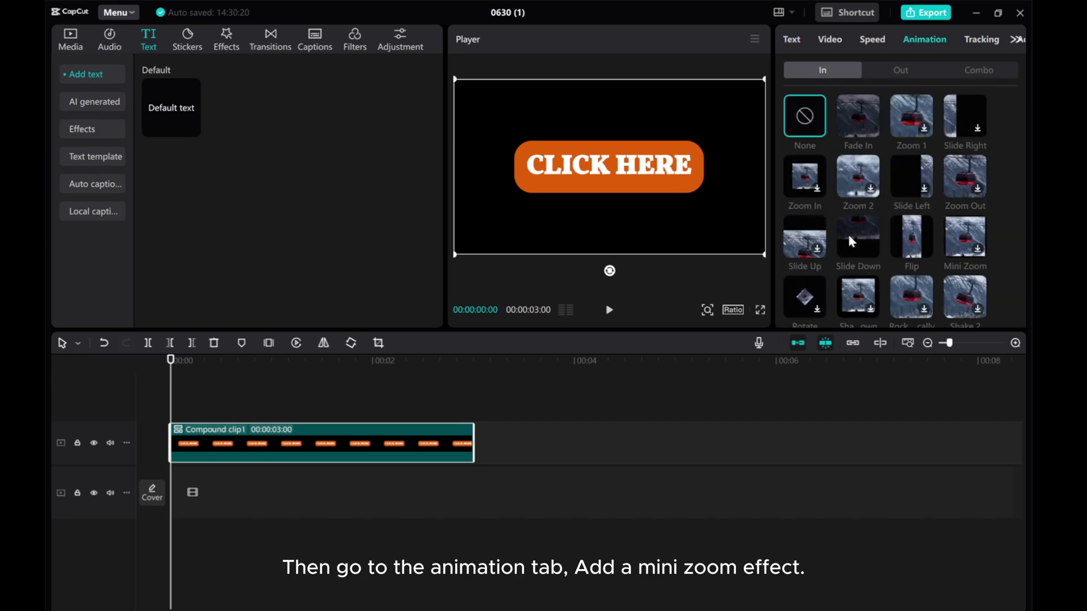
{"action": "scroll", "coordinate": [848, 234], "scroll_direction": "down", "scroll_amount": 2}
{"action": "left_click", "coordinate": [959, 178]}
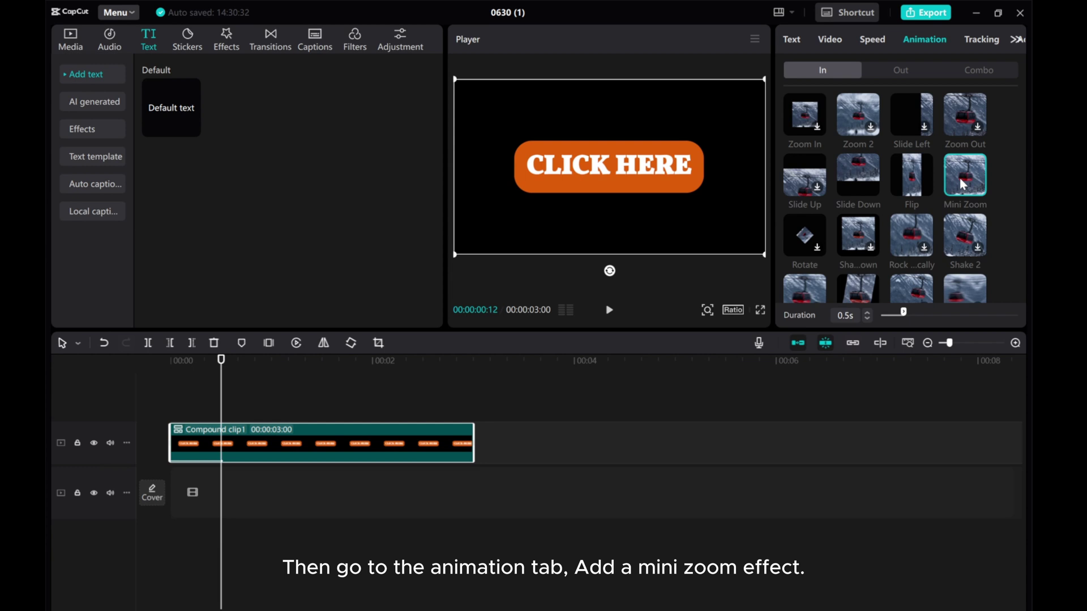
{"action": "left_click", "coordinate": [867, 319]}
{"action": "left_click", "coordinate": [867, 319]}
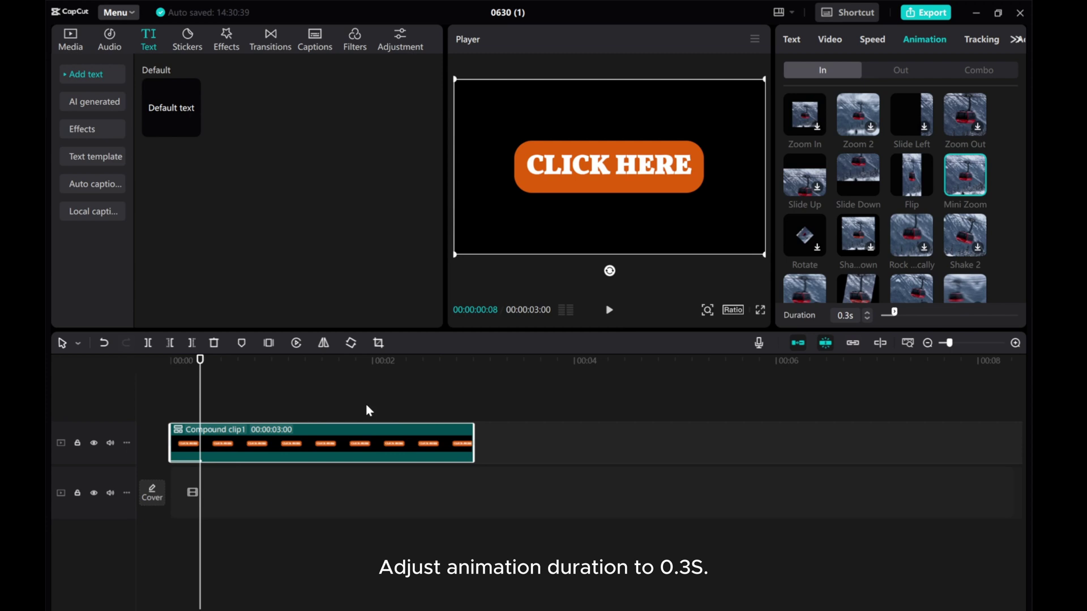
- Trim the end of the compound clip so it lasts 7 frames, and play it from the start
{"action": "left_click_drag", "start_coordinate": [471, 440], "coordinate": [200, 445]}
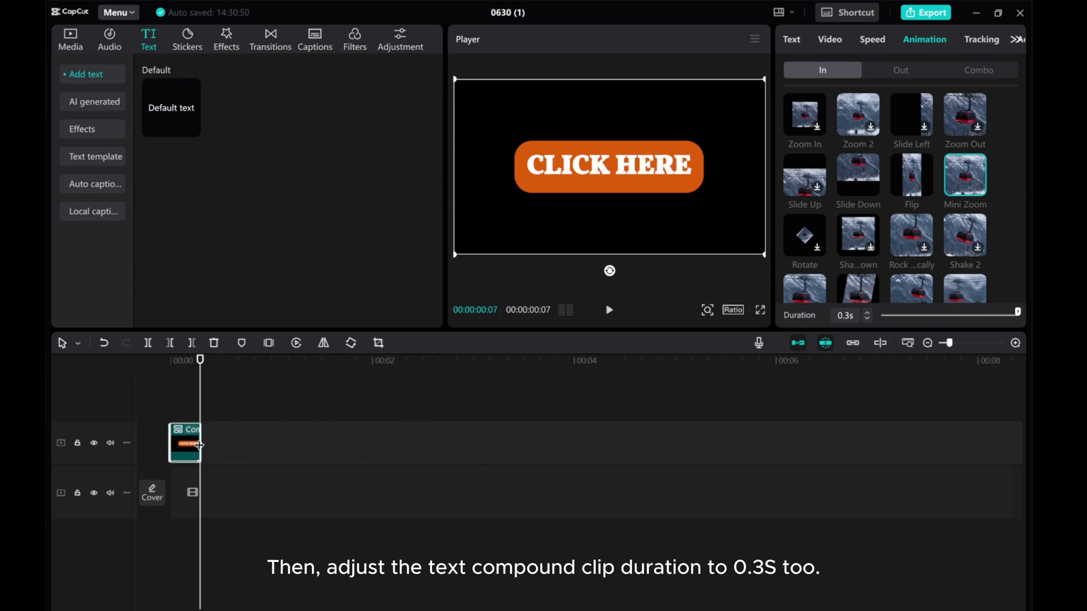
{"action": "left_click", "coordinate": [1014, 344]}
{"action": "left_click", "coordinate": [1015, 344]}
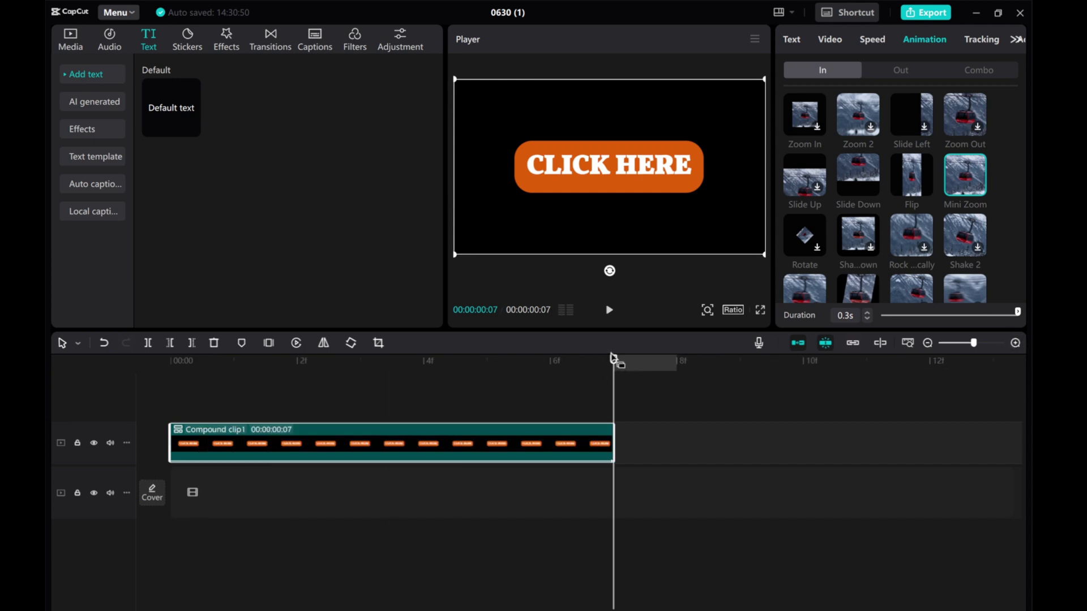
{"action": "left_click_drag", "start_coordinate": [612, 363], "coordinate": [179, 320]}
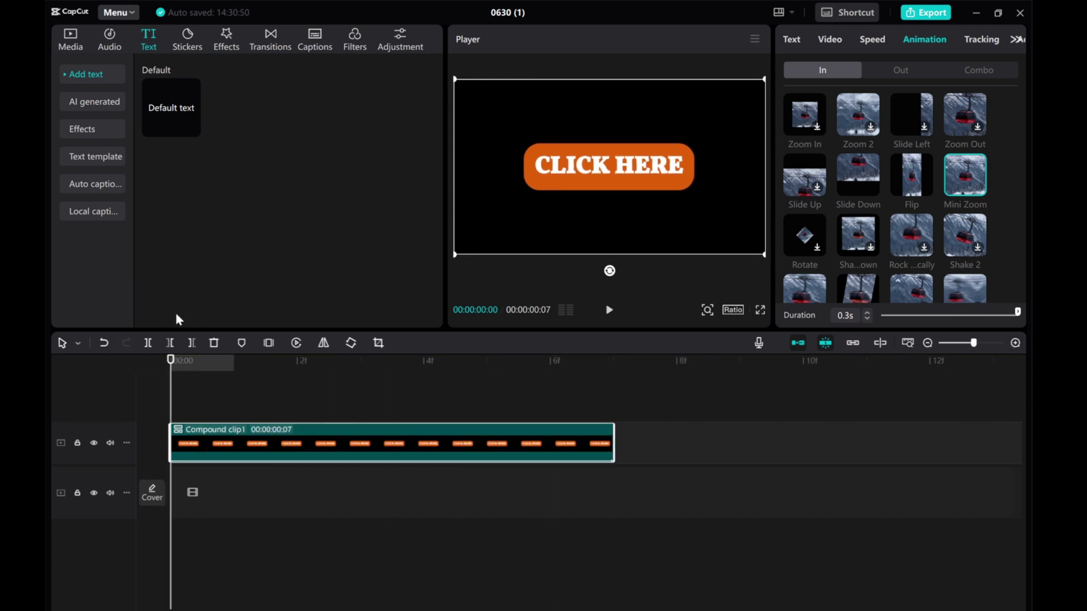
{"action": "left_click", "coordinate": [610, 313]}
{"action": "left_click", "coordinate": [927, 343]}
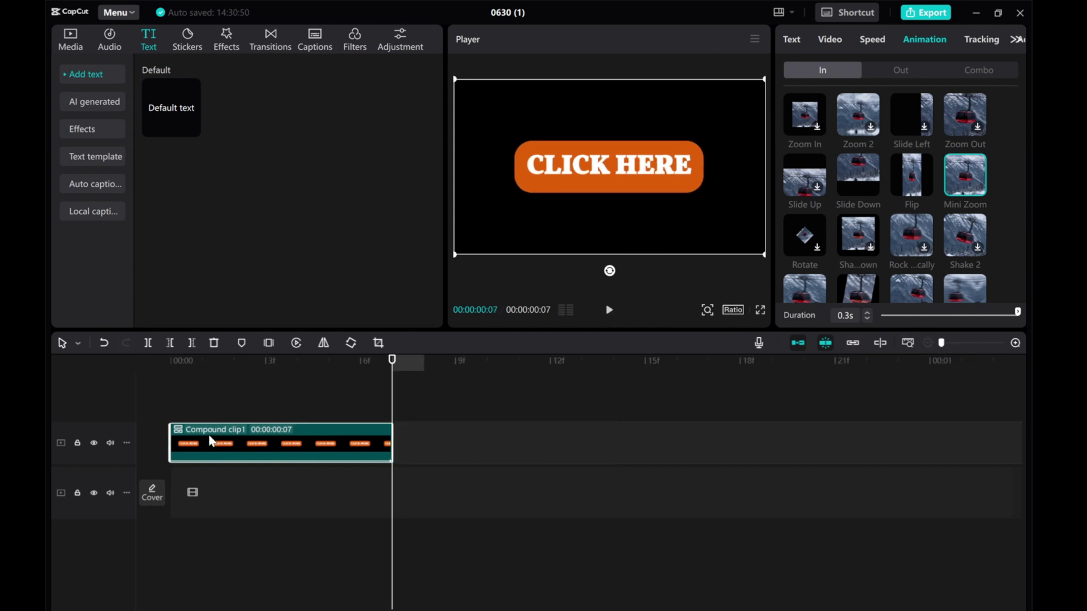
- Copy the compound clip, paste the duplicate directly behind it on the same track, and play both clips
{"action": "right_click", "coordinate": [241, 443]}
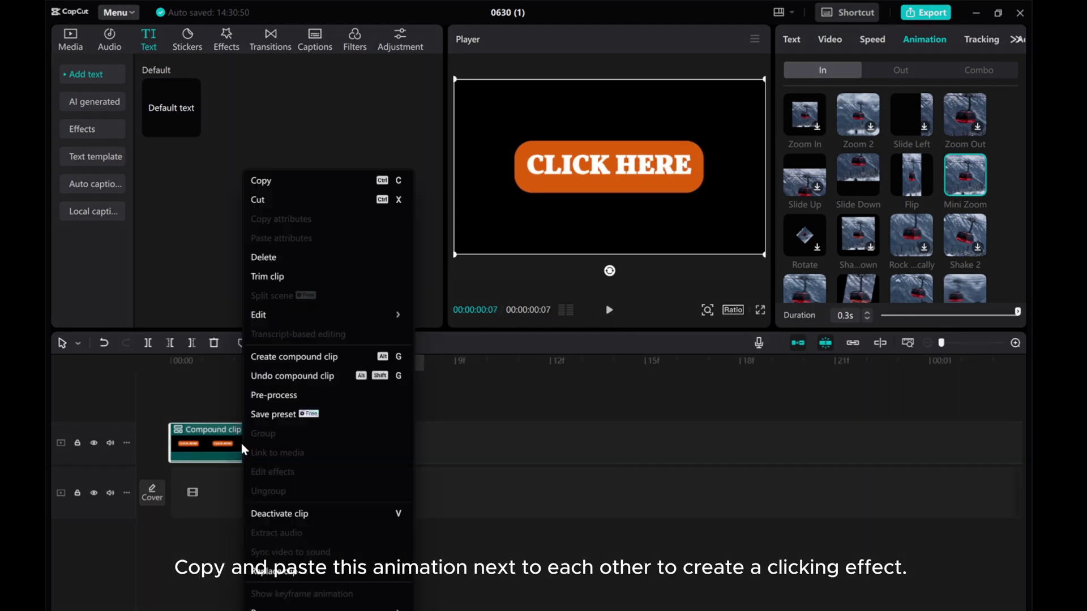
{"action": "left_click", "coordinate": [263, 179]}
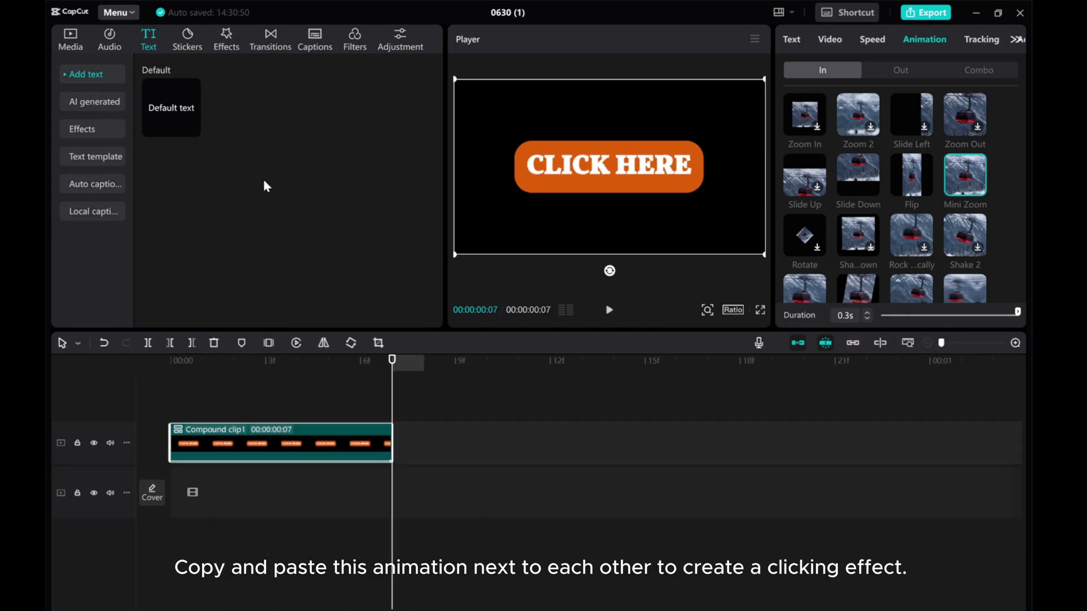
{"action": "left_click", "coordinate": [419, 439]}
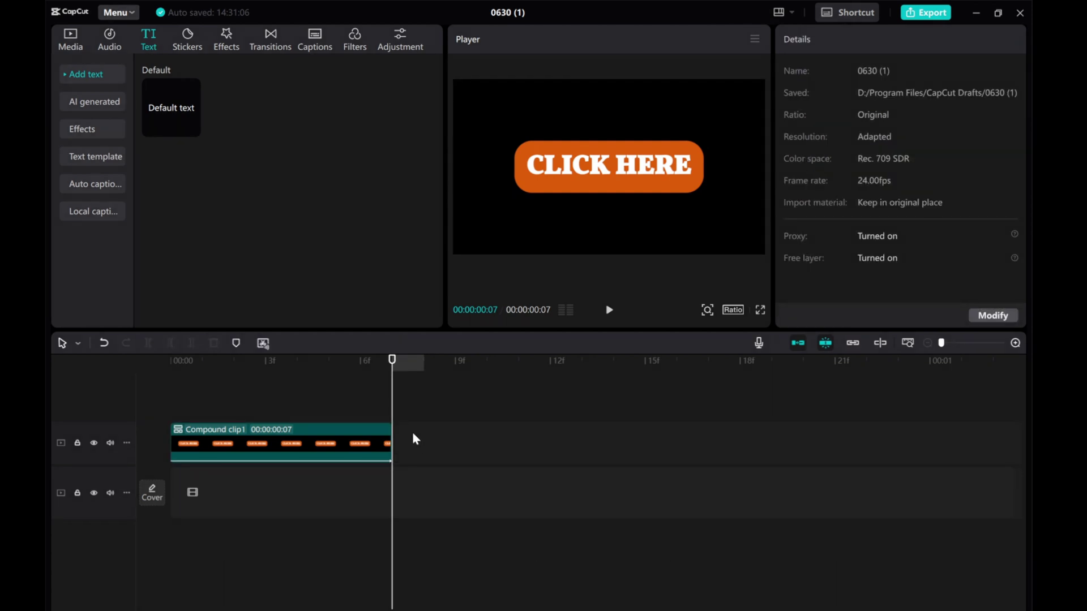
{"action": "right_click", "coordinate": [417, 437]}
{"action": "left_click", "coordinate": [433, 445]}
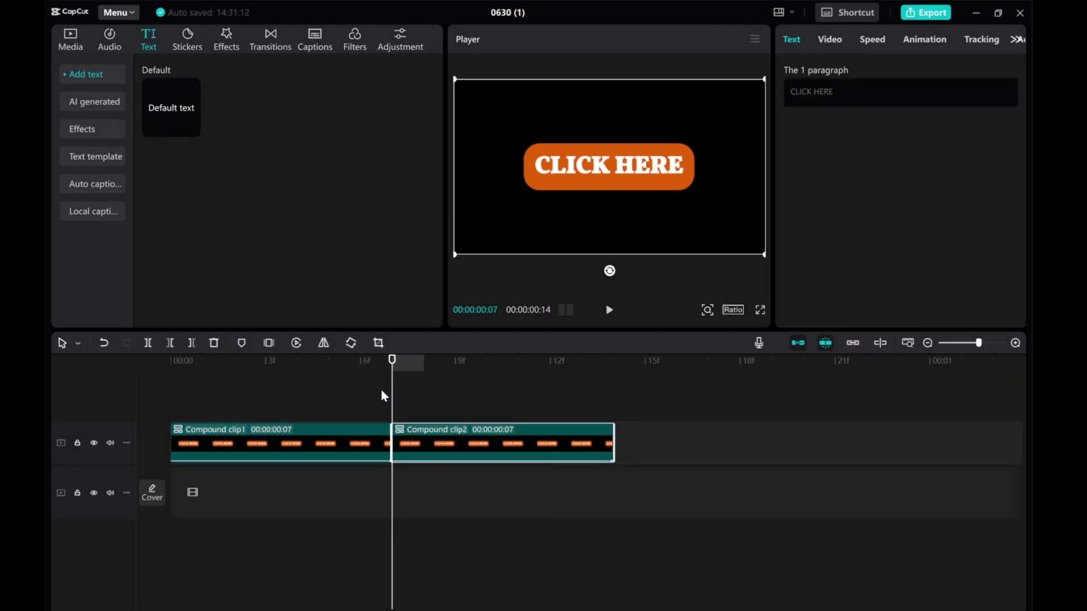
{"action": "key", "text": "Home"}
{"action": "left_click", "coordinate": [609, 310]}
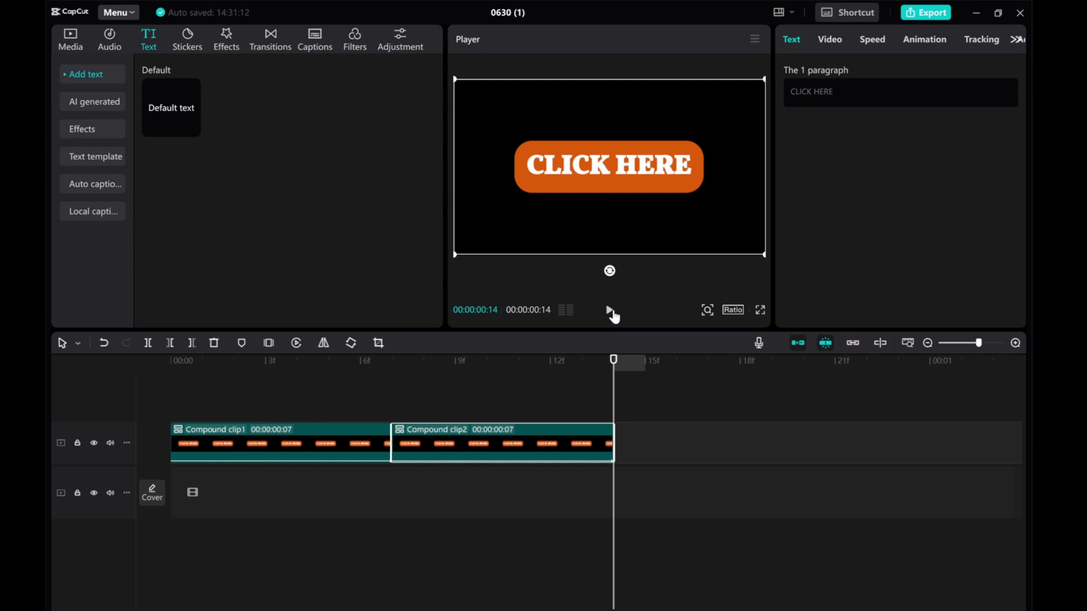
- Shorten the first compound clip to 5 frames with the second following directly, and move the first onto the main track
{"action": "left_click", "coordinate": [354, 443]}
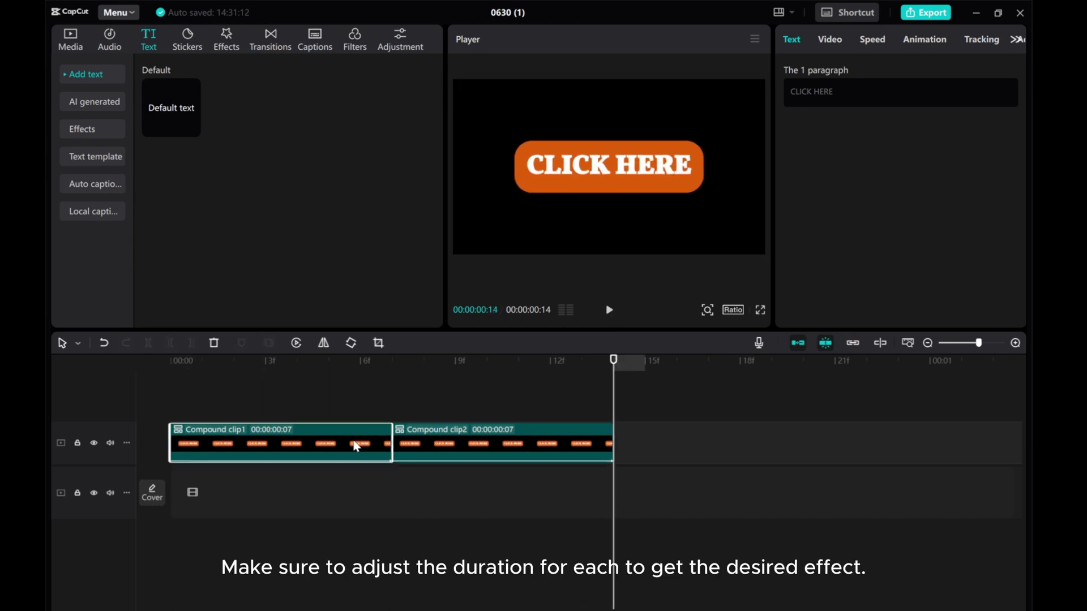
{"action": "left_click_drag", "start_coordinate": [389, 438], "coordinate": [357, 441]}
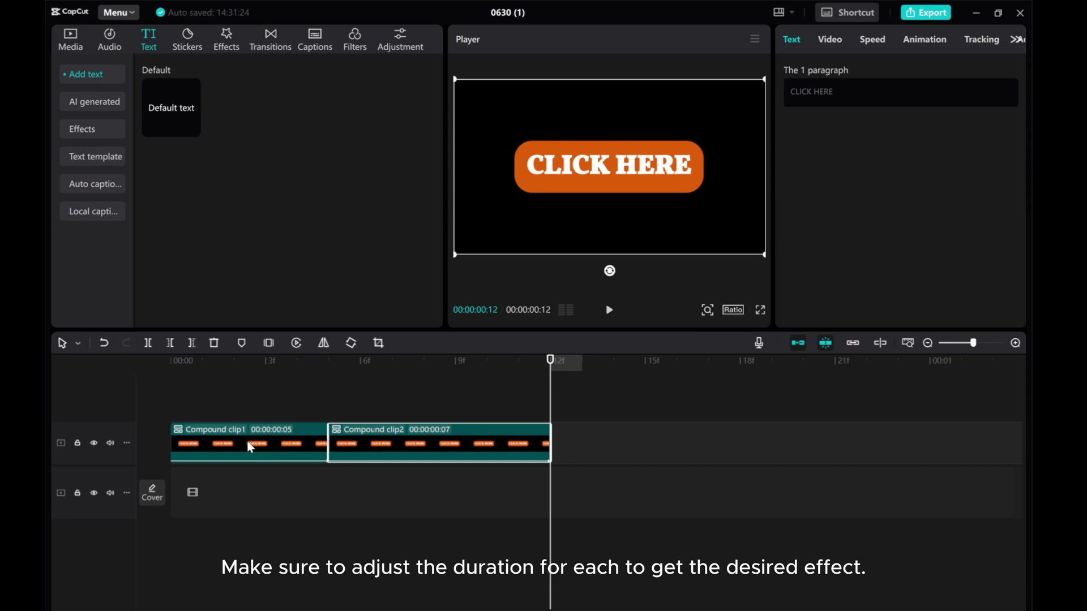
{"action": "left_click_drag", "start_coordinate": [235, 442], "coordinate": [227, 498]}
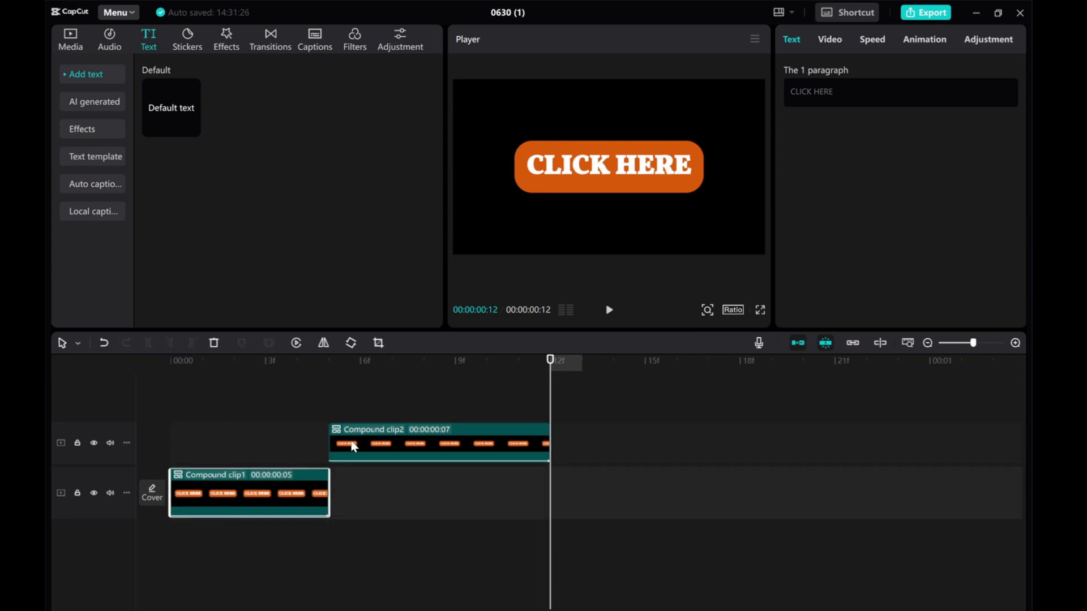
- Move the second compound clip onto the main track directly after the first, and play both clips from the start
{"action": "left_click_drag", "start_coordinate": [352, 447], "coordinate": [352, 490]}
{"action": "left_click_drag", "start_coordinate": [552, 379], "coordinate": [144, 392]}
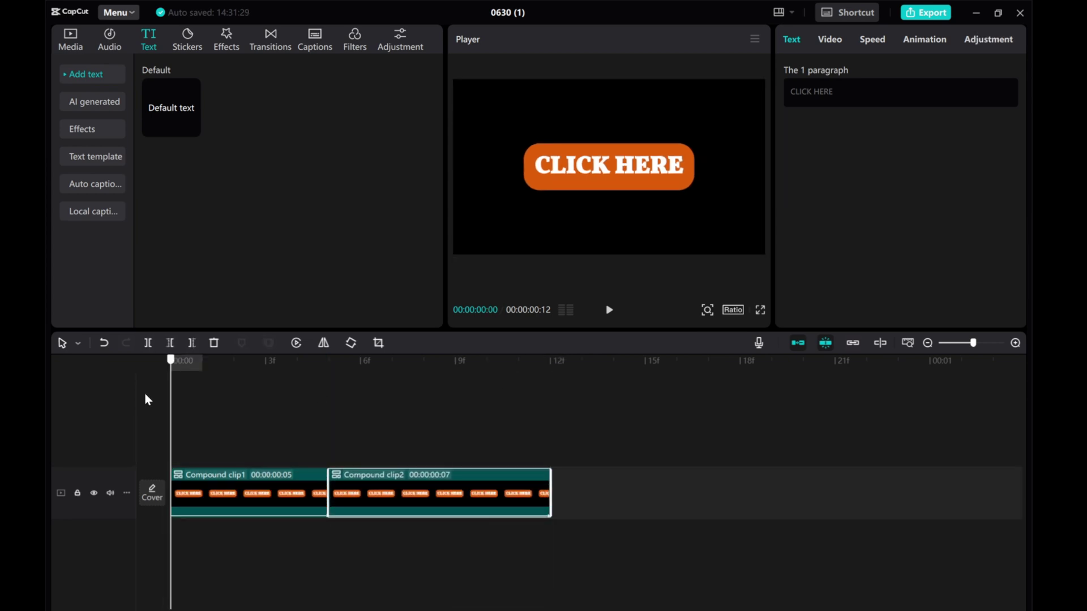
{"action": "left_click", "coordinate": [609, 311]}
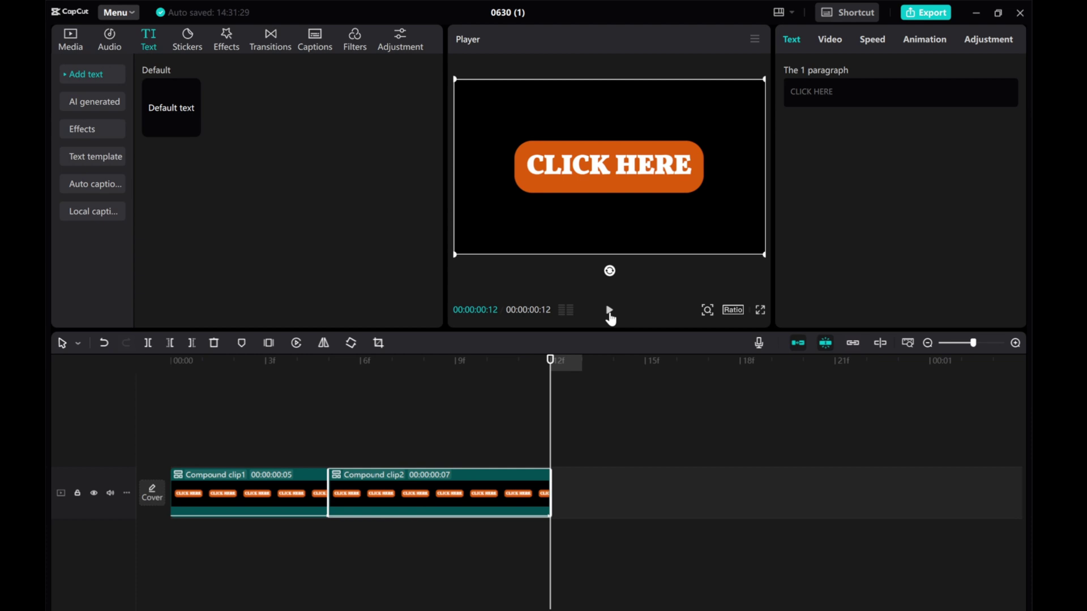
- Inspect the first compound clip's entrance animation settings and return the playhead to the start
{"action": "left_click", "coordinate": [253, 500]}
{"action": "left_click_drag", "start_coordinate": [552, 379], "coordinate": [340, 399]}
{"action": "left_click", "coordinate": [917, 43]}
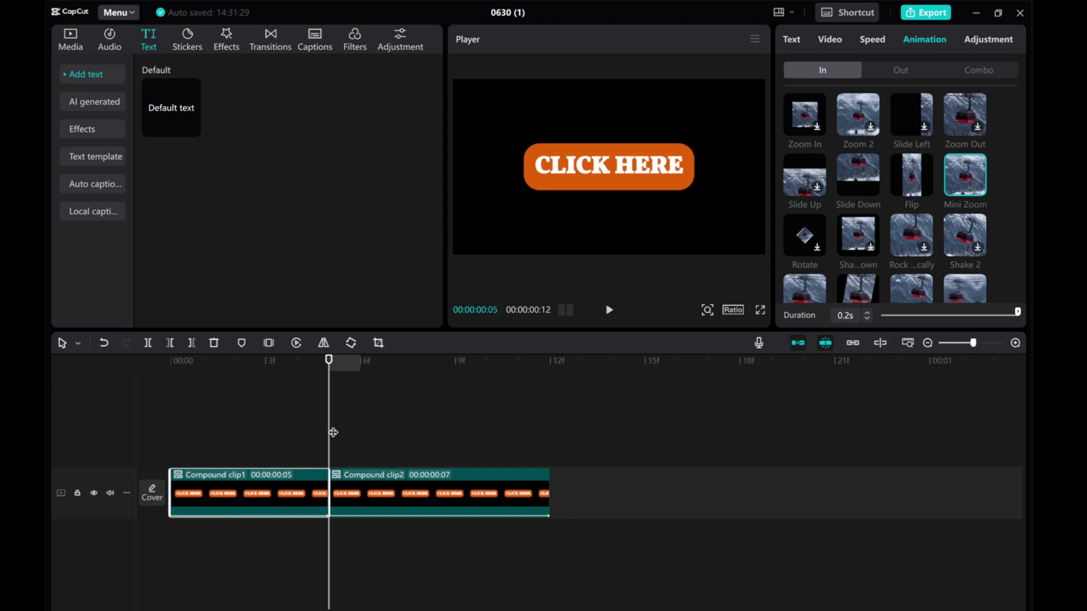
{"action": "key", "text": "Home"}
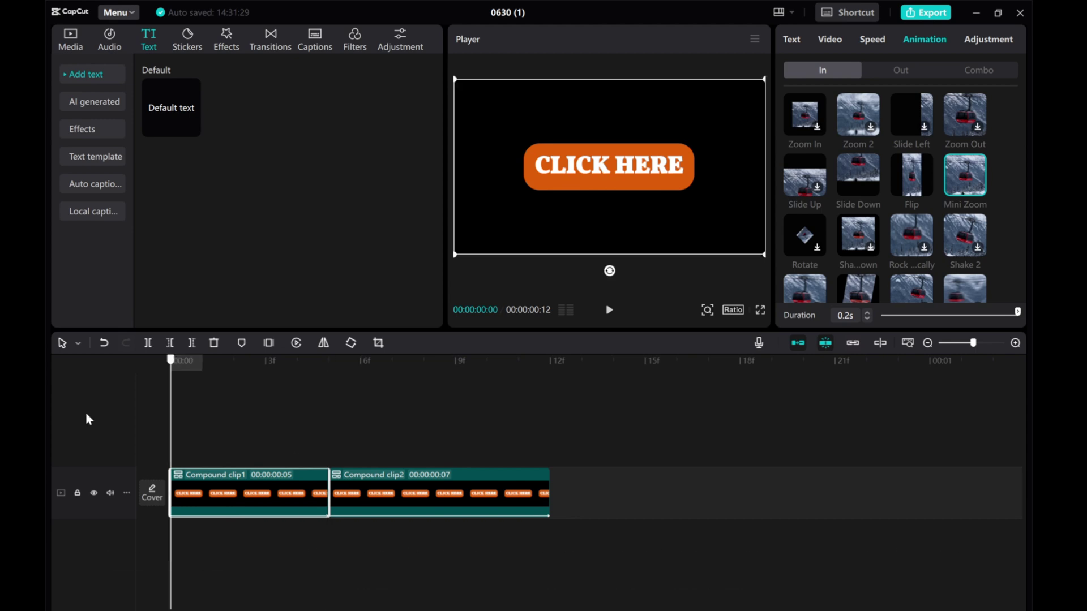
- Browse the sticker library categories for an animated hand click sticker
{"action": "left_click", "coordinate": [184, 43]}
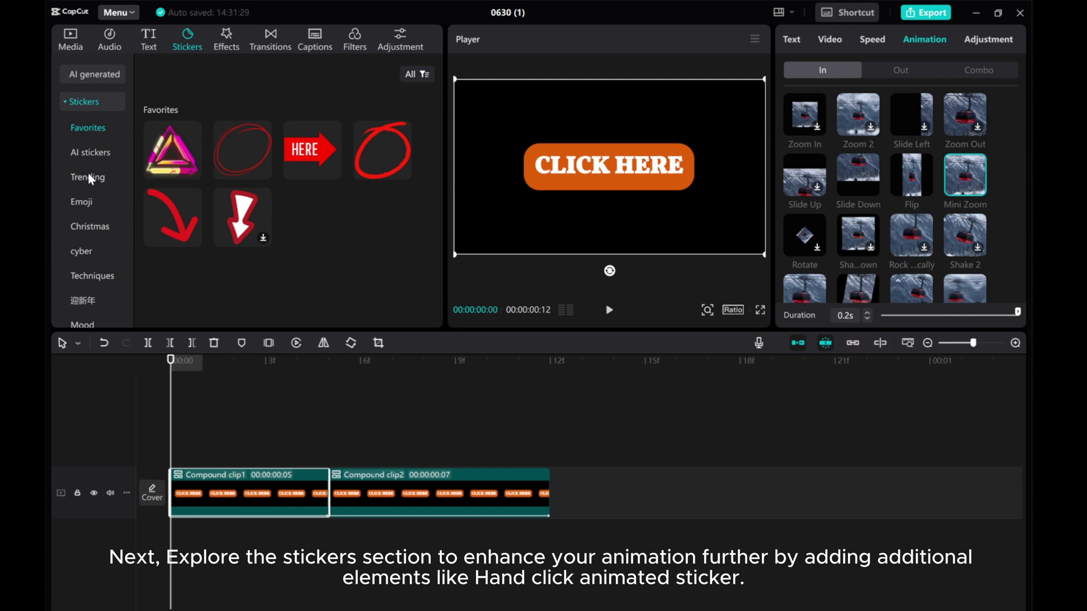
{"action": "left_click", "coordinate": [89, 153]}
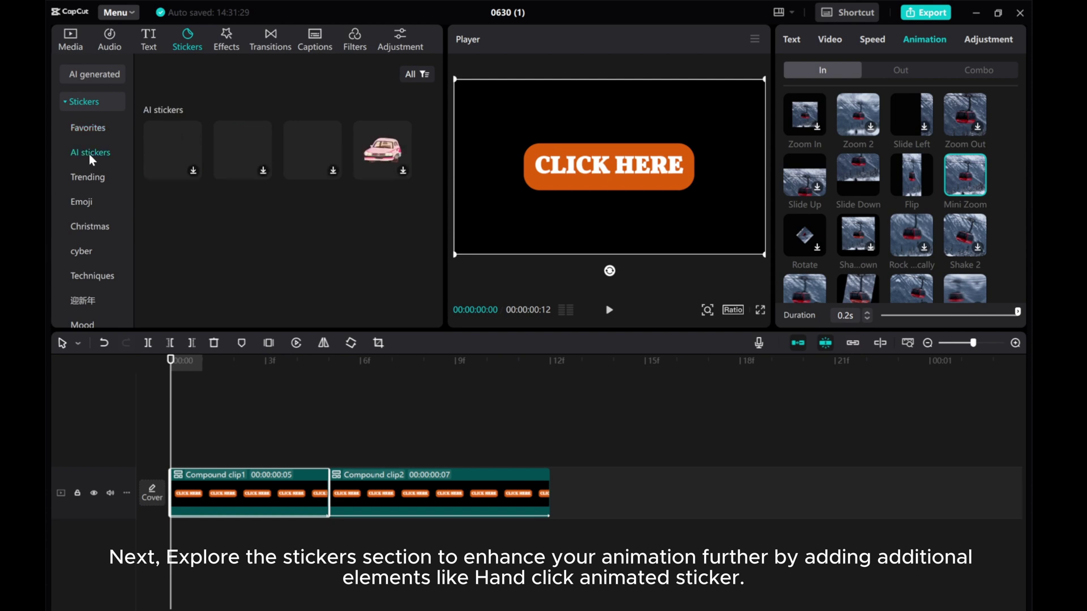
{"action": "left_click", "coordinate": [89, 174]}
{"action": "scroll", "coordinate": [192, 232], "scroll_direction": "down", "scroll_amount": 10}
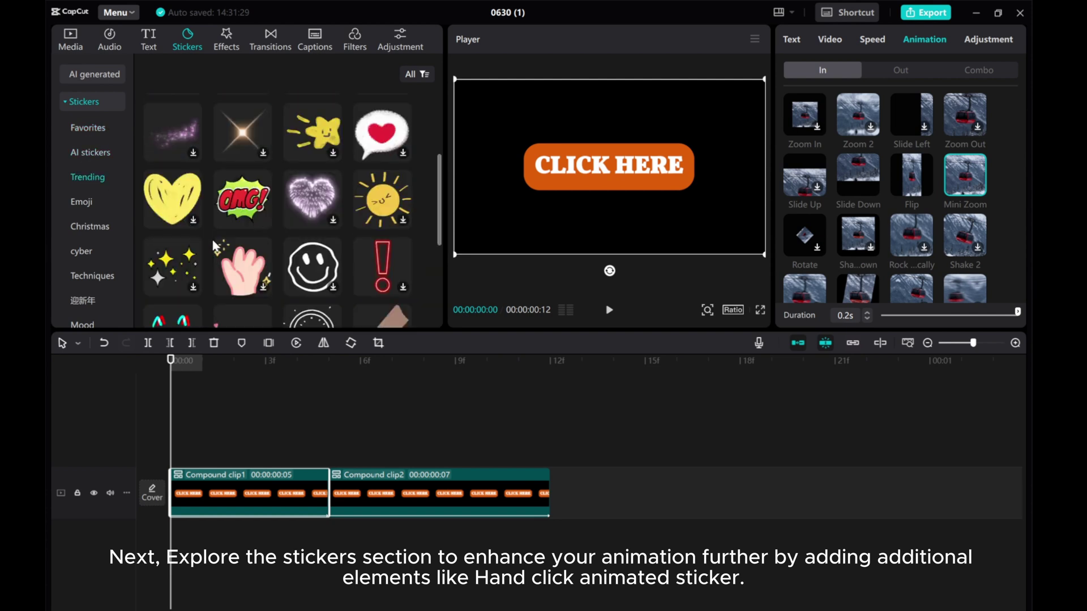
{"action": "left_click", "coordinate": [82, 201]}
{"action": "left_click", "coordinate": [88, 226]}
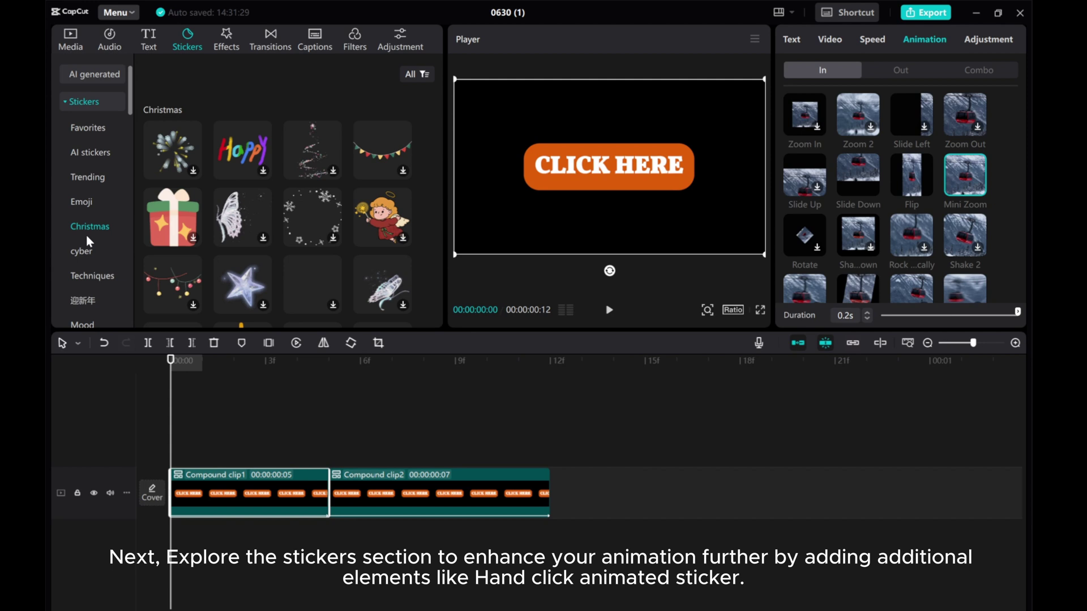
{"action": "left_click", "coordinate": [91, 276]}
{"action": "scroll", "coordinate": [82, 227], "scroll_direction": "down", "scroll_amount": 3}
{"action": "left_click", "coordinate": [79, 200]}
{"action": "scroll", "coordinate": [280, 245], "scroll_direction": "down", "scroll_amount": 4}
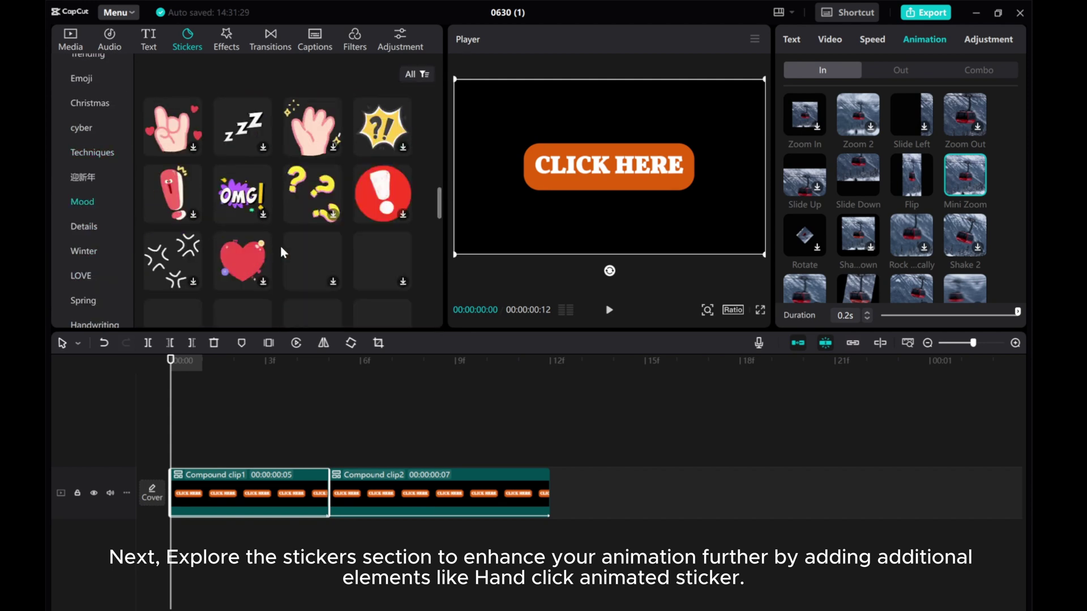
{"action": "scroll", "coordinate": [281, 246], "scroll_direction": "up", "scroll_amount": 5}
{"action": "scroll", "coordinate": [281, 246], "scroll_direction": "down", "scroll_amount": 3}
{"action": "left_click", "coordinate": [83, 226]}
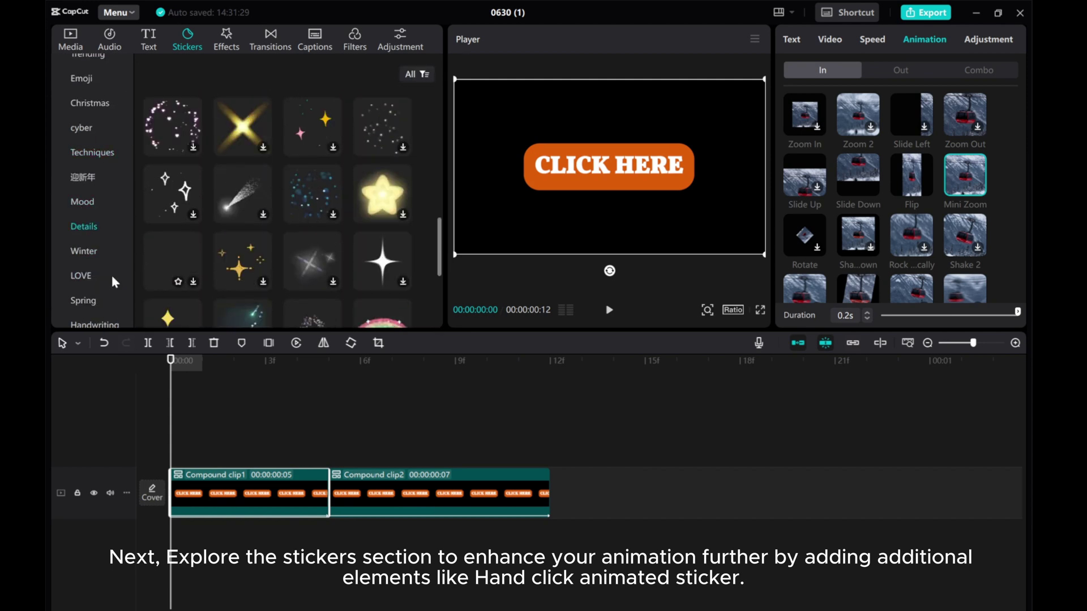
{"action": "scroll", "coordinate": [85, 254], "scroll_direction": "down", "scroll_amount": 2}
{"action": "left_click", "coordinate": [80, 285]}
{"action": "scroll", "coordinate": [104, 274], "scroll_direction": "down", "scroll_amount": 4}
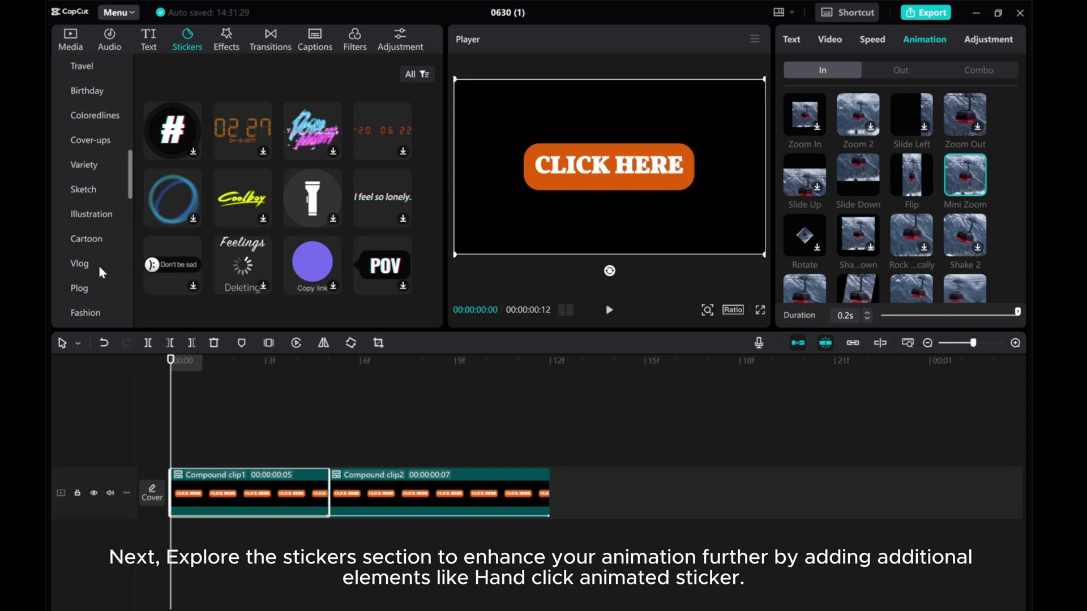
{"action": "left_click", "coordinate": [90, 240]}
{"action": "scroll", "coordinate": [89, 232], "scroll_direction": "down", "scroll_amount": 1}
- Add the pixel pointing-hand sticker with the yellow cuff from the Emphasis category, and trim its end to match the compound clips
{"action": "left_click", "coordinate": [89, 277]}
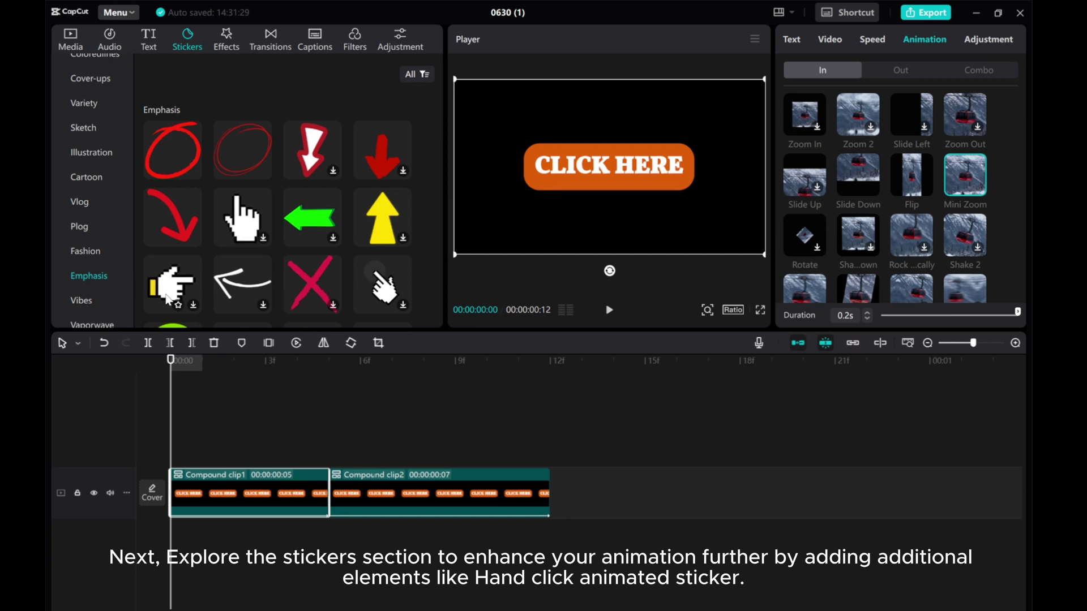
{"action": "left_click", "coordinate": [192, 308]}
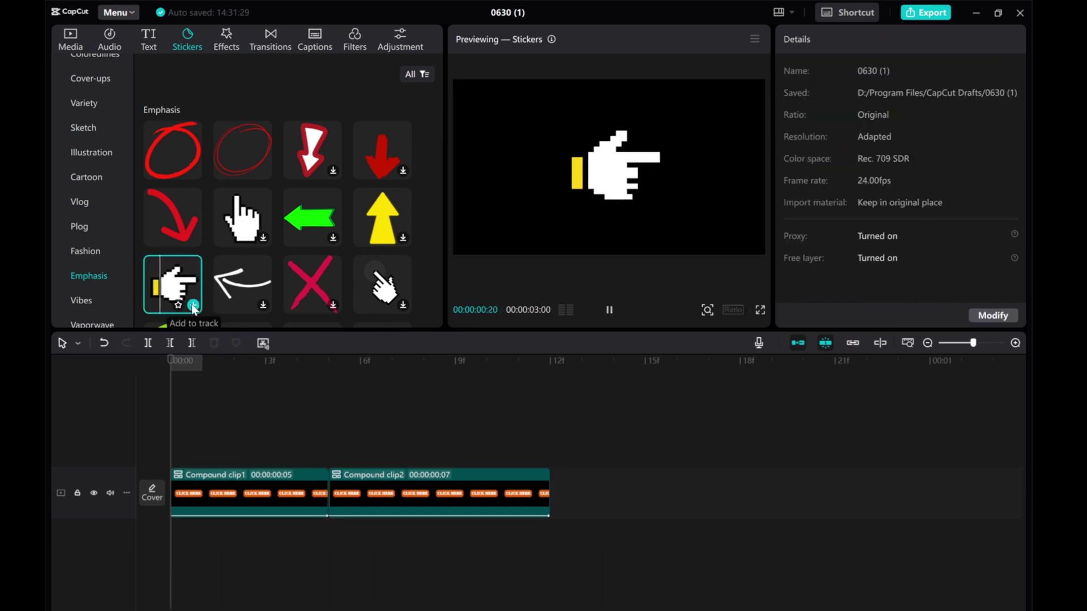
{"action": "left_click", "coordinate": [193, 306]}
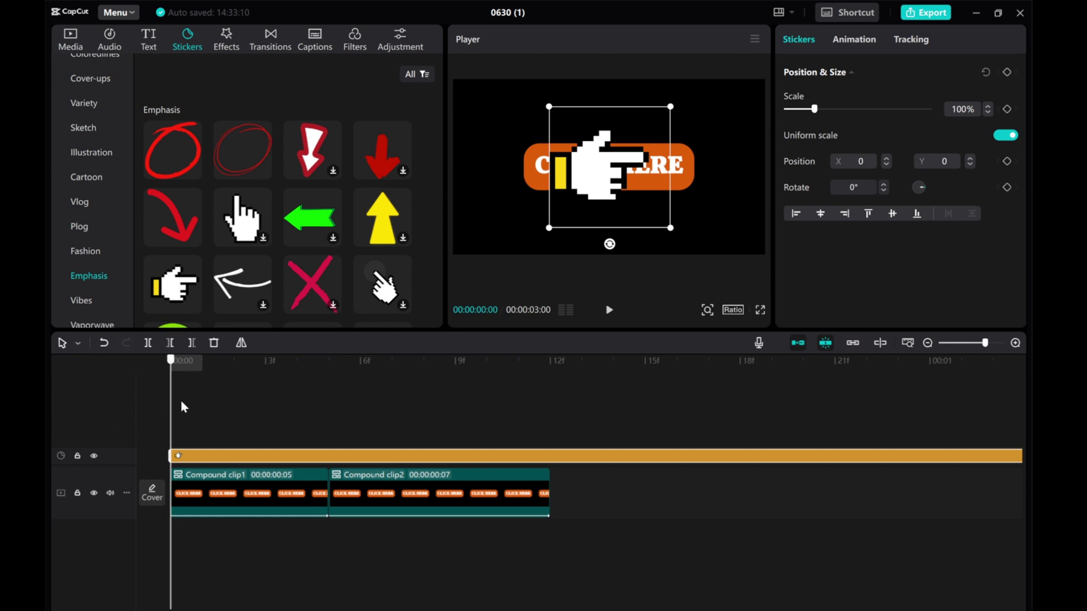
{"action": "left_click_drag", "start_coordinate": [181, 408], "coordinate": [552, 437]}
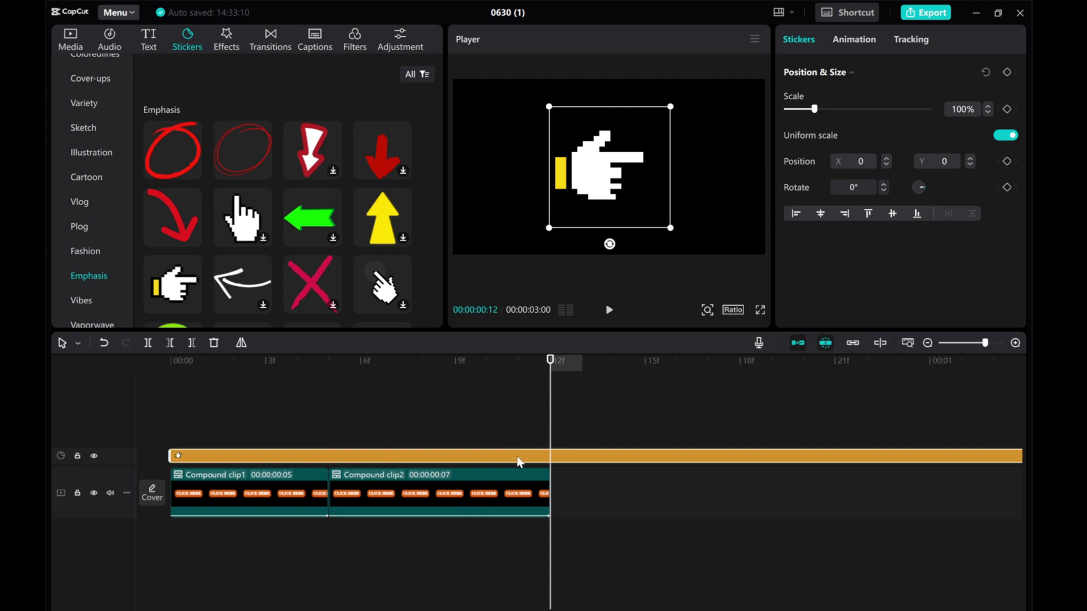
{"action": "left_click", "coordinate": [192, 342]}
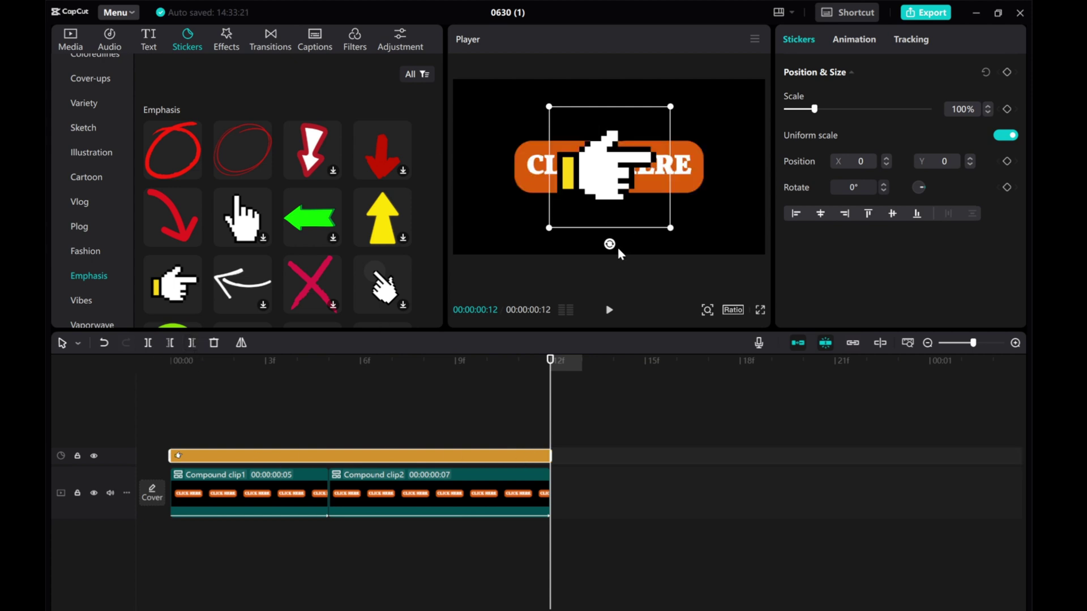
- Rotate the hand sticker to -117°, scale it to 51%, and place it at X 523, Y -426 on the button's lower edge
{"action": "left_click_drag", "start_coordinate": [617, 247], "coordinate": [686, 131]}
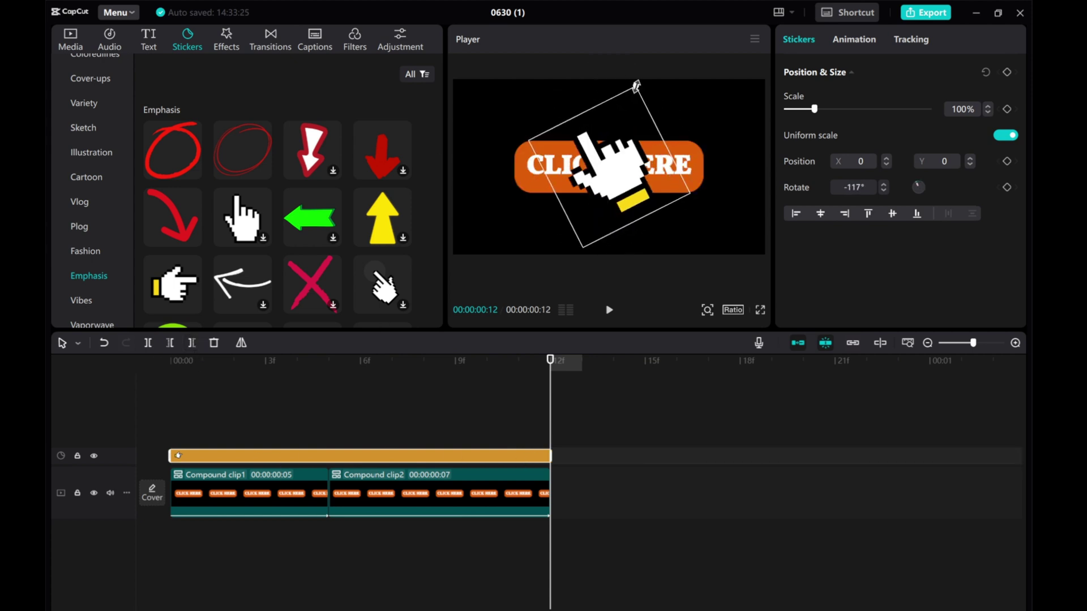
{"action": "left_click_drag", "start_coordinate": [636, 86], "coordinate": [654, 223]}
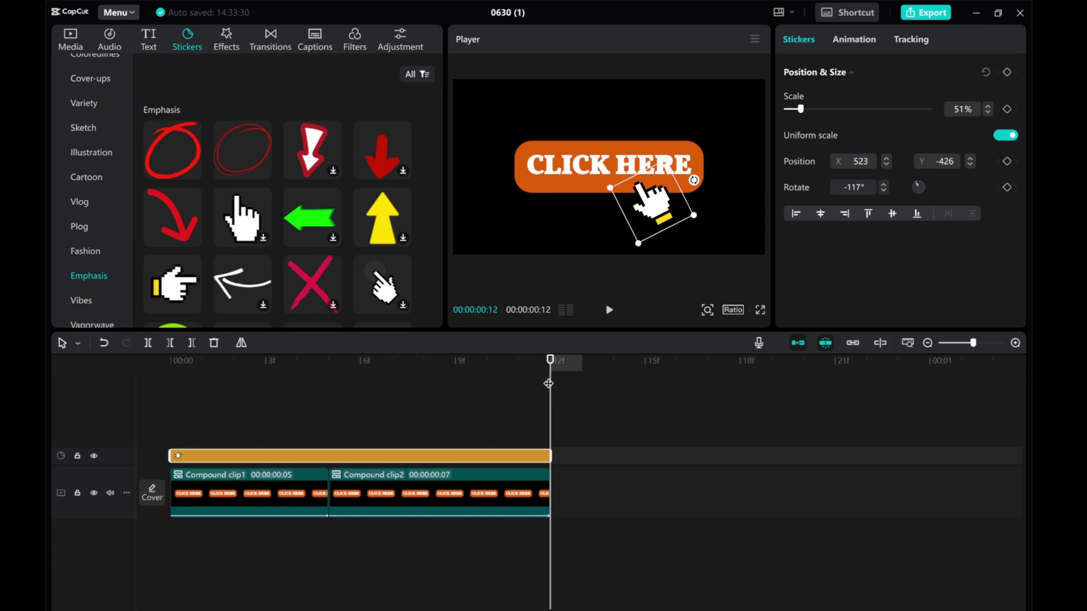
- Play the animation from the start to review the hand sticker, then return to the start with nothing selected
{"action": "left_click_drag", "start_coordinate": [548, 384], "coordinate": [47, 364]}
{"action": "left_click", "coordinate": [609, 310]}
{"action": "left_click", "coordinate": [611, 310]}
{"action": "left_click", "coordinate": [611, 310]}
{"action": "left_click_drag", "start_coordinate": [545, 404], "coordinate": [113, 331]}
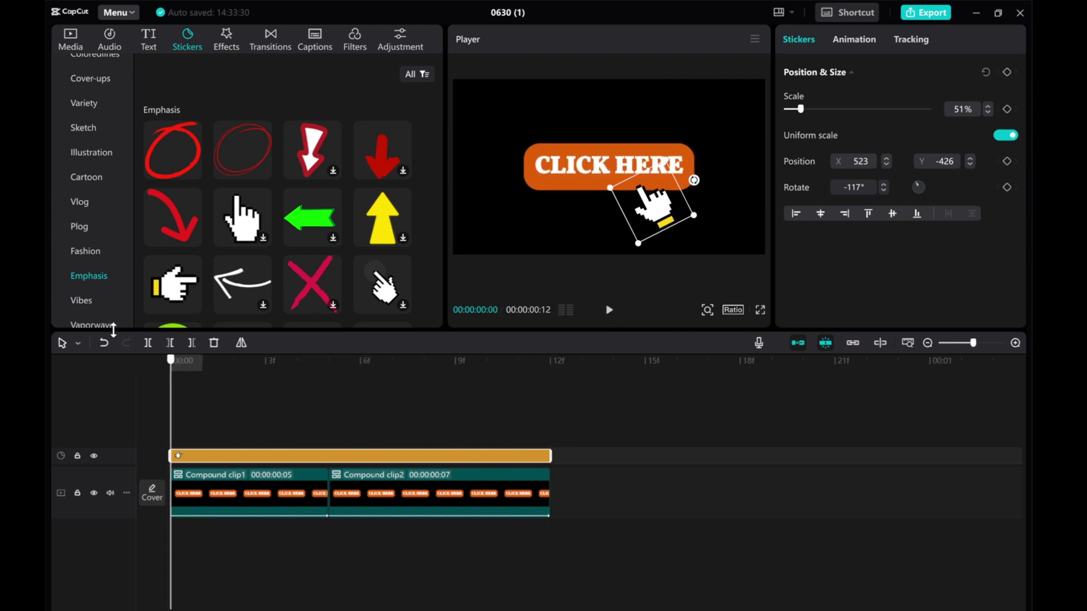
{"action": "left_click", "coordinate": [187, 422]}
{"action": "left_click_drag", "start_coordinate": [172, 423], "coordinate": [49, 260]}
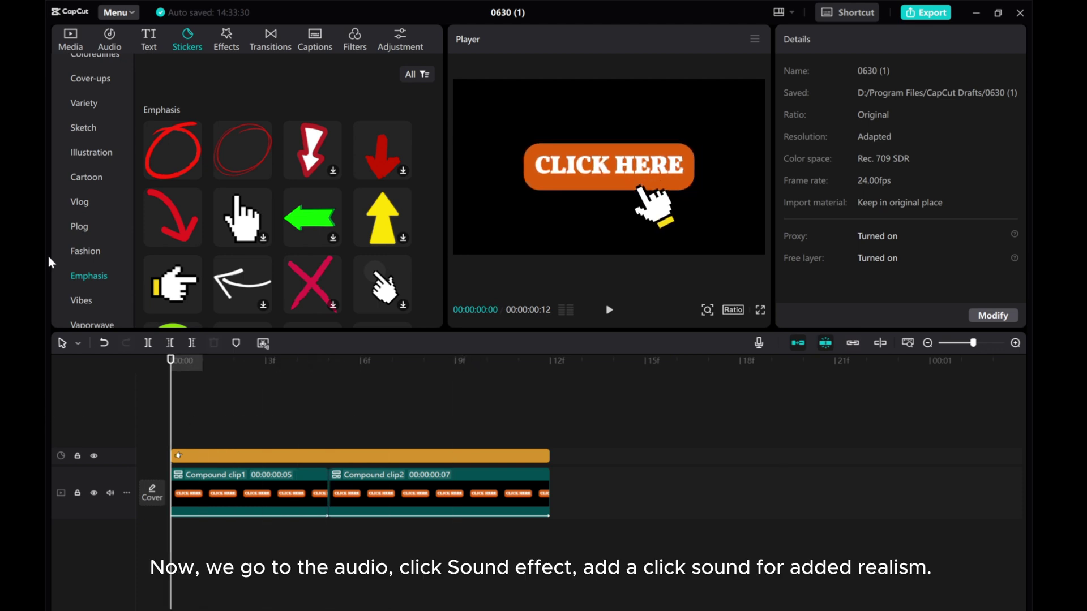
- Search the sound effects for "click", preview Click_Mouse_Click_02(864360), and add it at the start of the timeline
{"action": "left_click", "coordinate": [116, 41]}
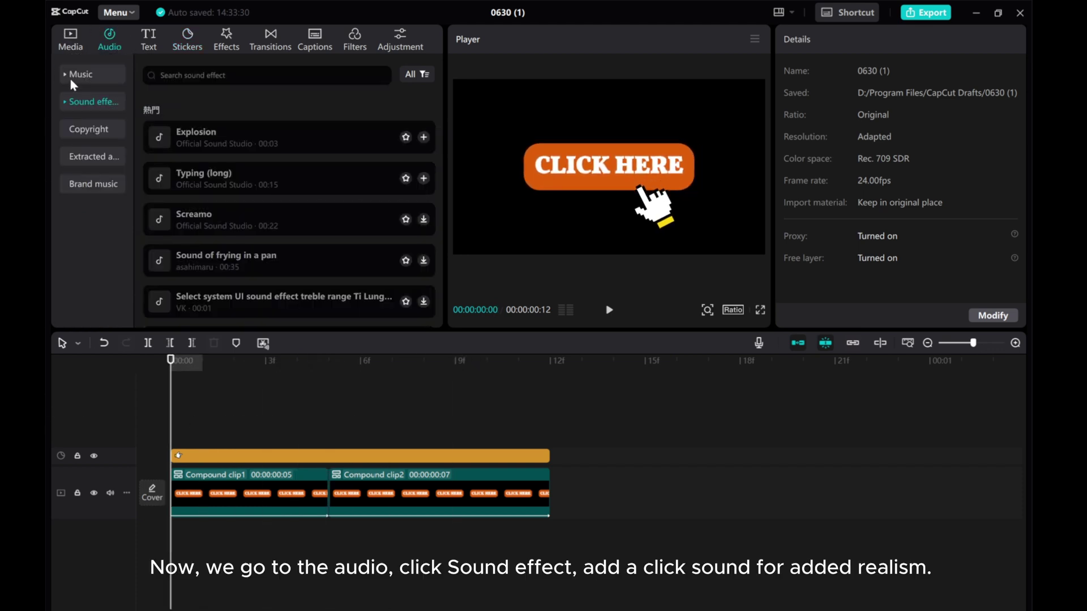
{"action": "left_click", "coordinate": [198, 75]}
{"action": "left_click", "coordinate": [90, 103]}
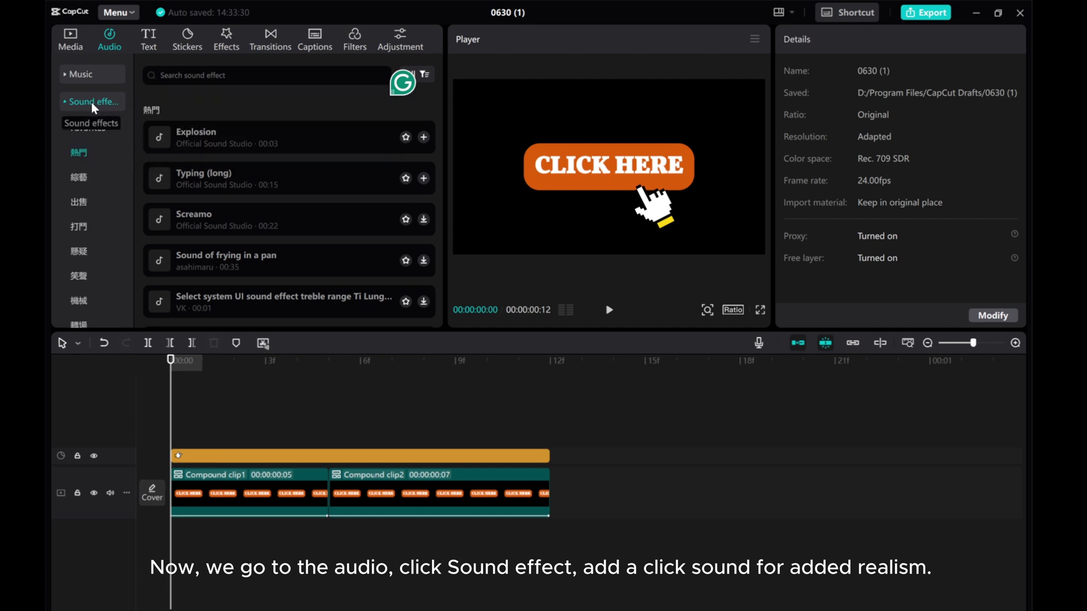
{"action": "left_click", "coordinate": [184, 75]}
{"action": "left_click", "coordinate": [164, 115]}
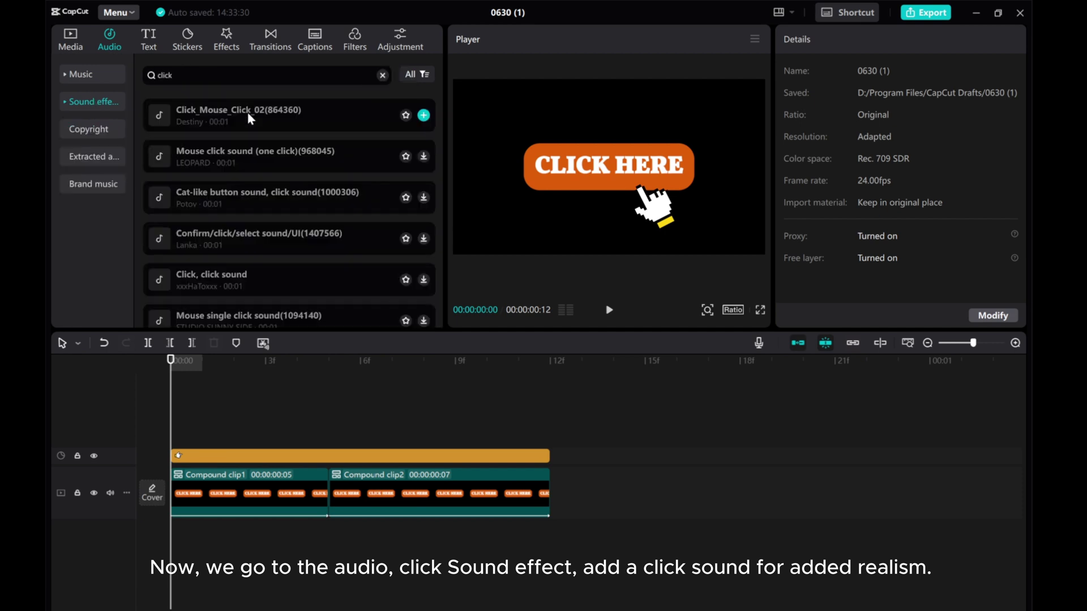
{"action": "left_click", "coordinate": [244, 120]}
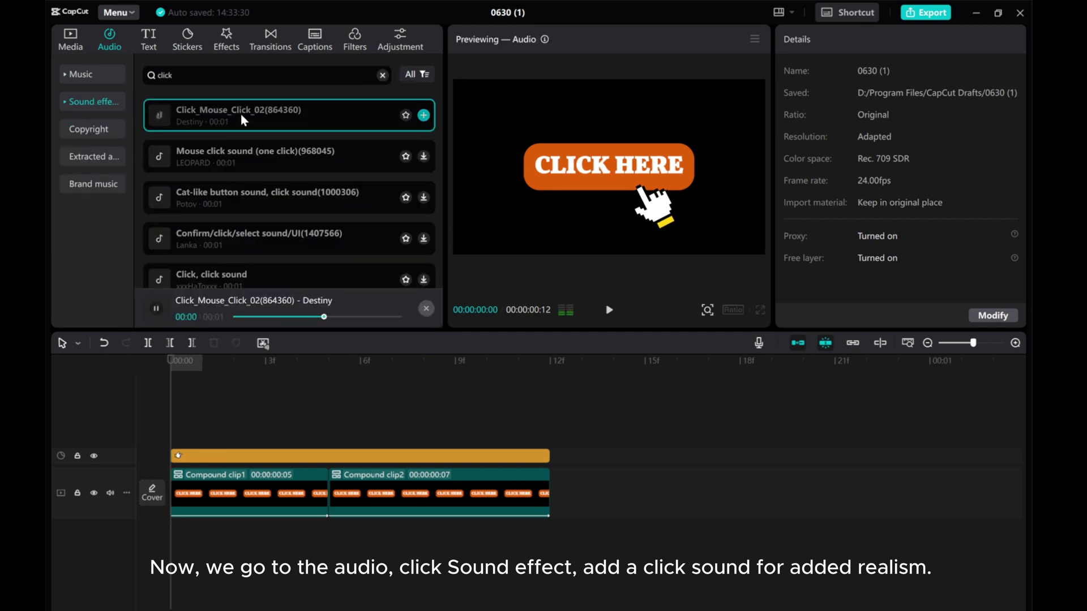
{"action": "left_click", "coordinate": [423, 116]}
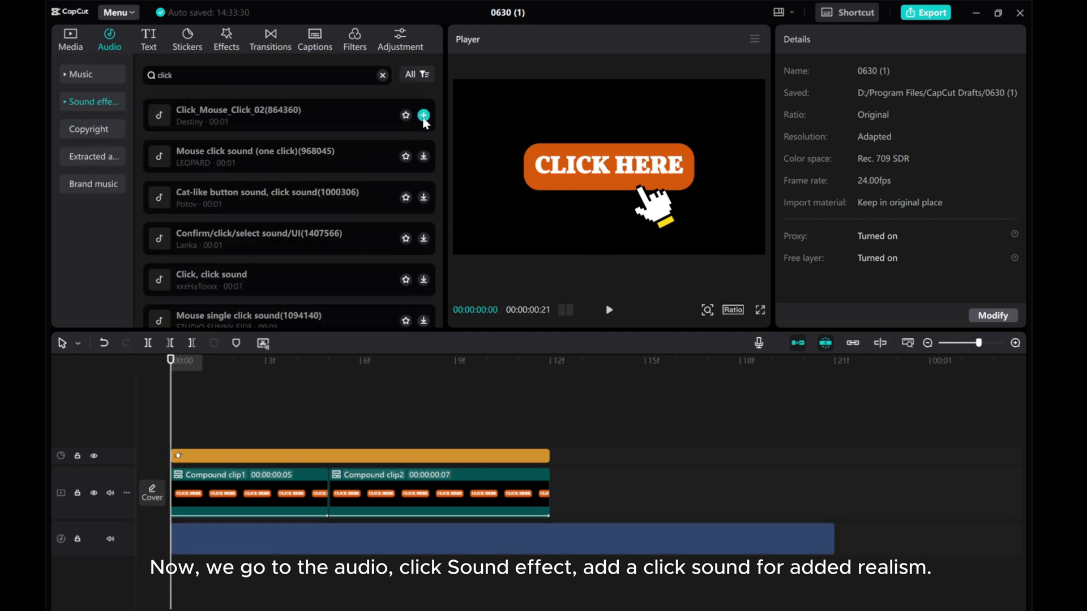
- Trim the end of the click sound to match the end of the compound clips, and play the result from the start
{"action": "left_click", "coordinate": [610, 311]}
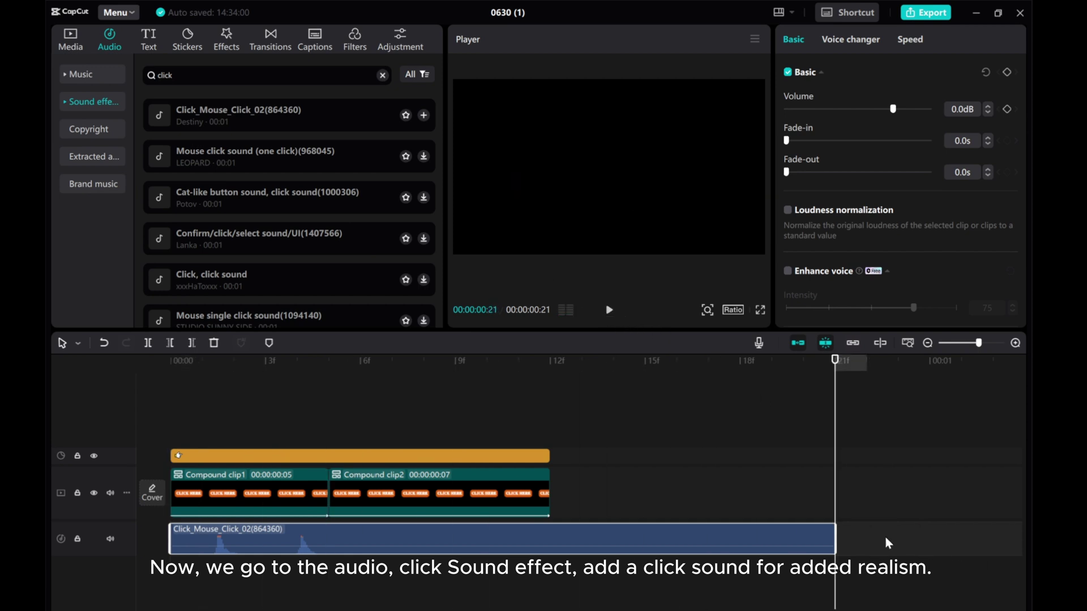
{"action": "left_click_drag", "start_coordinate": [842, 546], "coordinate": [551, 542]}
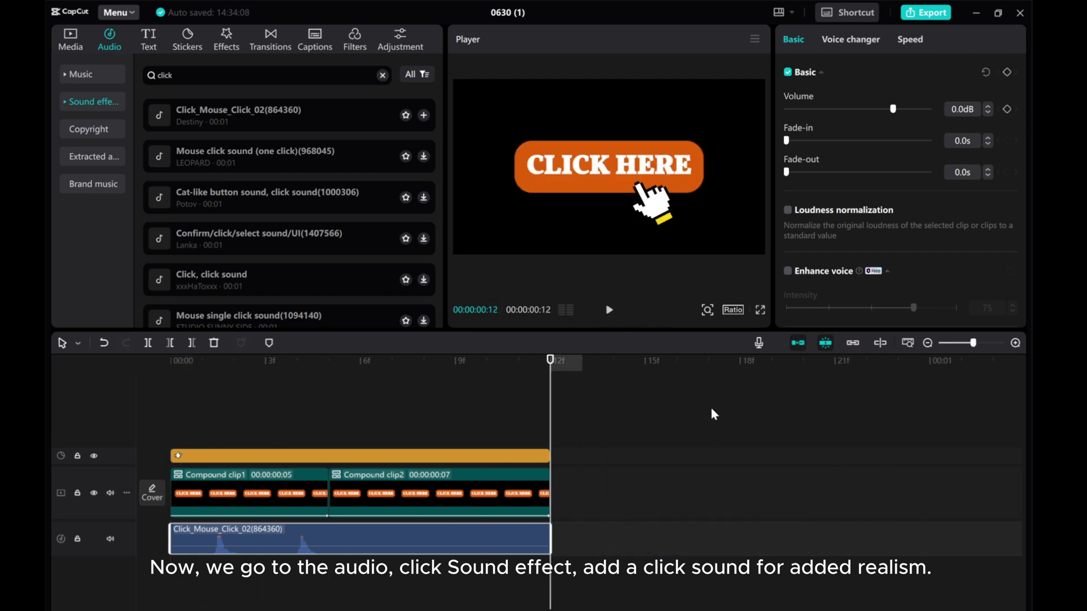
{"action": "key", "text": "Home"}
{"action": "left_click", "coordinate": [608, 312]}
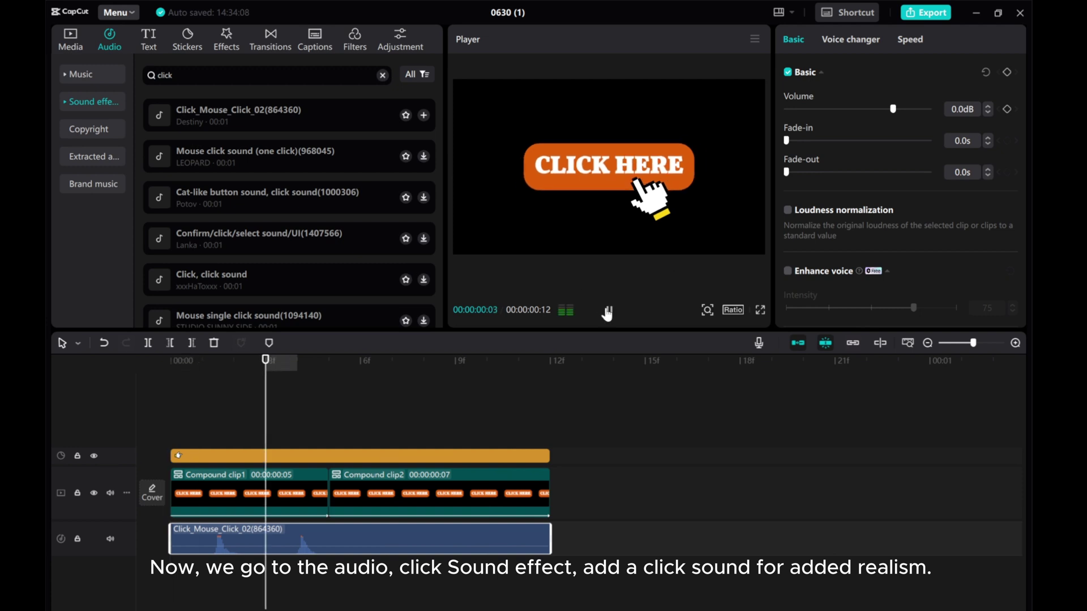
{"action": "left_click", "coordinate": [607, 311]}
{"action": "left_click", "coordinate": [608, 311]}
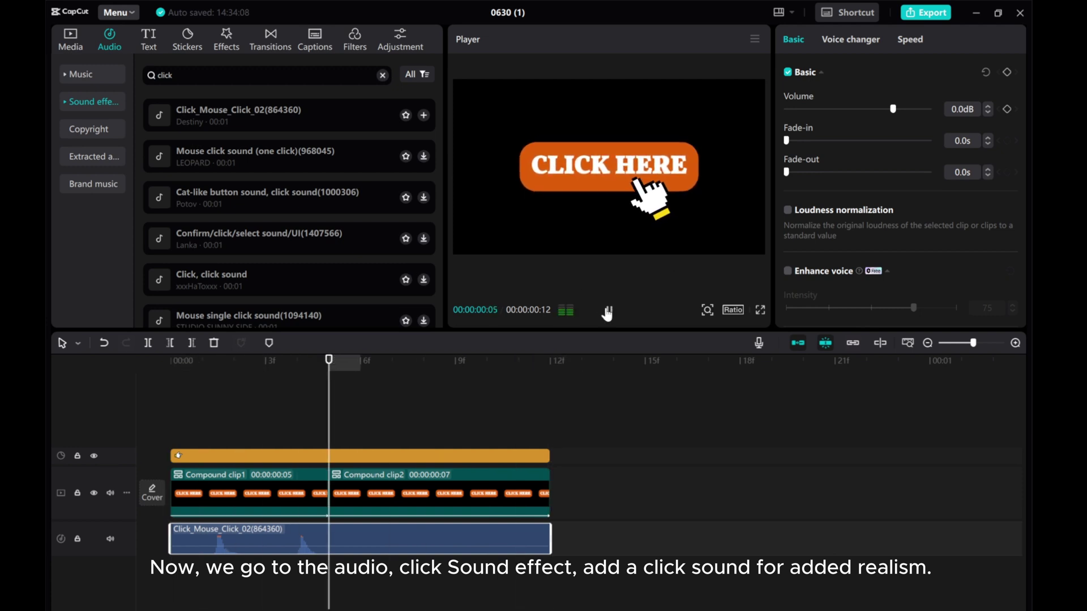
- Shift the click sound to start 2 frames in, and trim its end back to the end of the compound clips
{"action": "left_click", "coordinate": [233, 394]}
{"action": "left_click_drag", "start_coordinate": [233, 395], "coordinate": [518, 396]}
{"action": "left_click", "coordinate": [405, 428]}
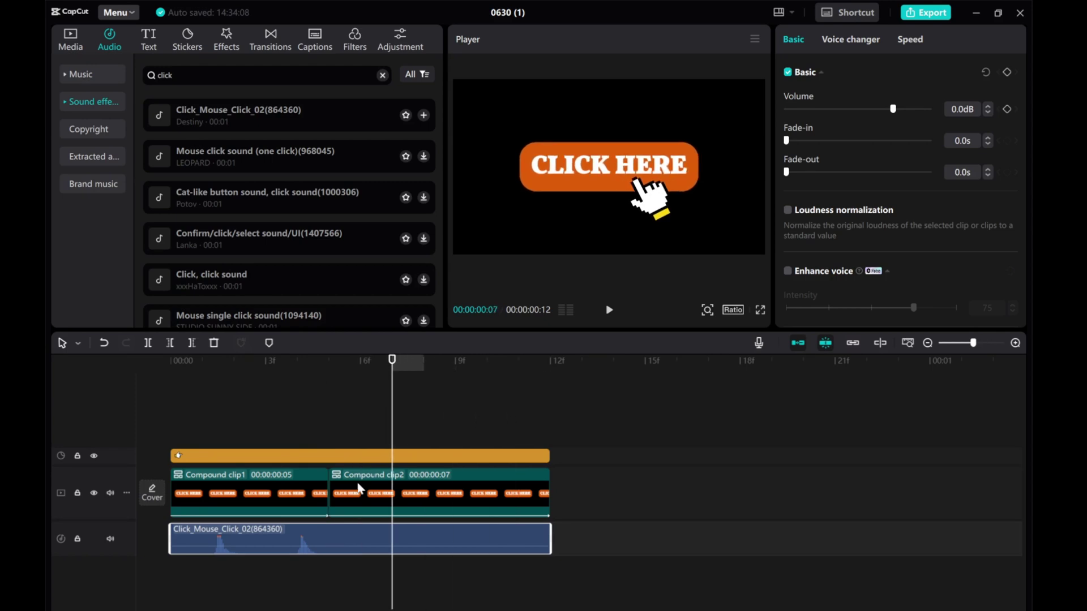
{"action": "left_click_drag", "start_coordinate": [362, 538], "coordinate": [427, 538]}
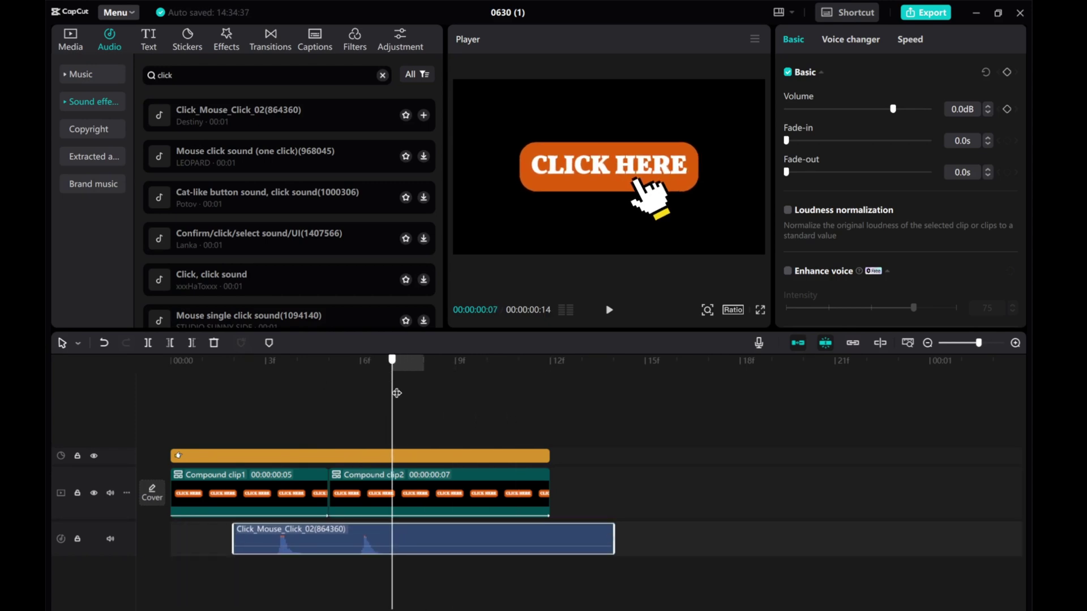
{"action": "left_click_drag", "start_coordinate": [397, 392], "coordinate": [265, 392]}
{"action": "left_click_drag", "start_coordinate": [616, 545], "coordinate": [551, 545]}
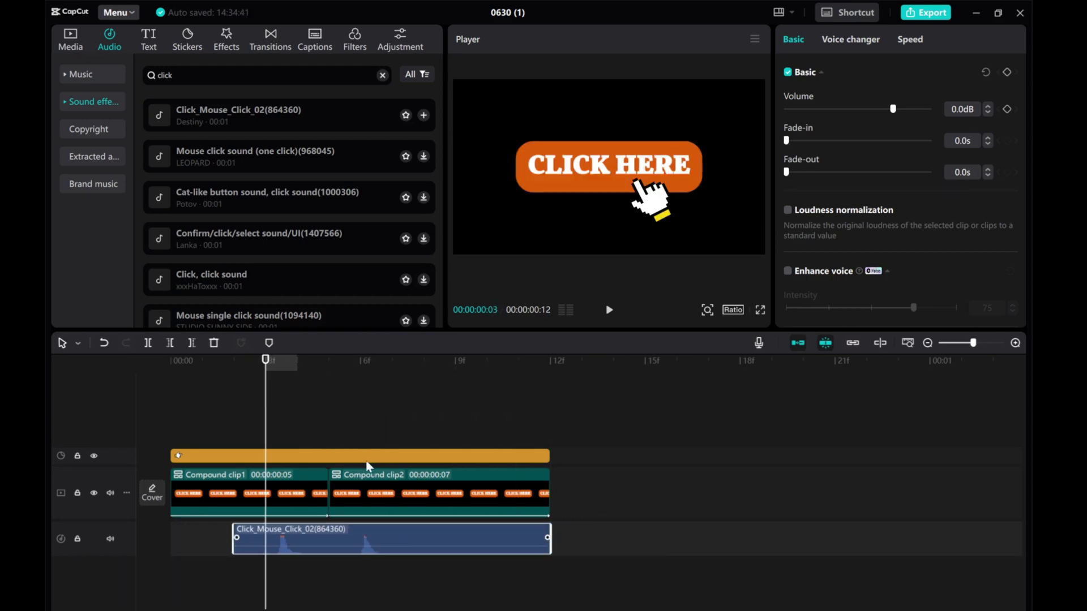
- Play the animation from the start to check the timing of the click sound
{"action": "left_click_drag", "start_coordinate": [265, 405], "coordinate": [46, 359]}
{"action": "left_click", "coordinate": [608, 310]}
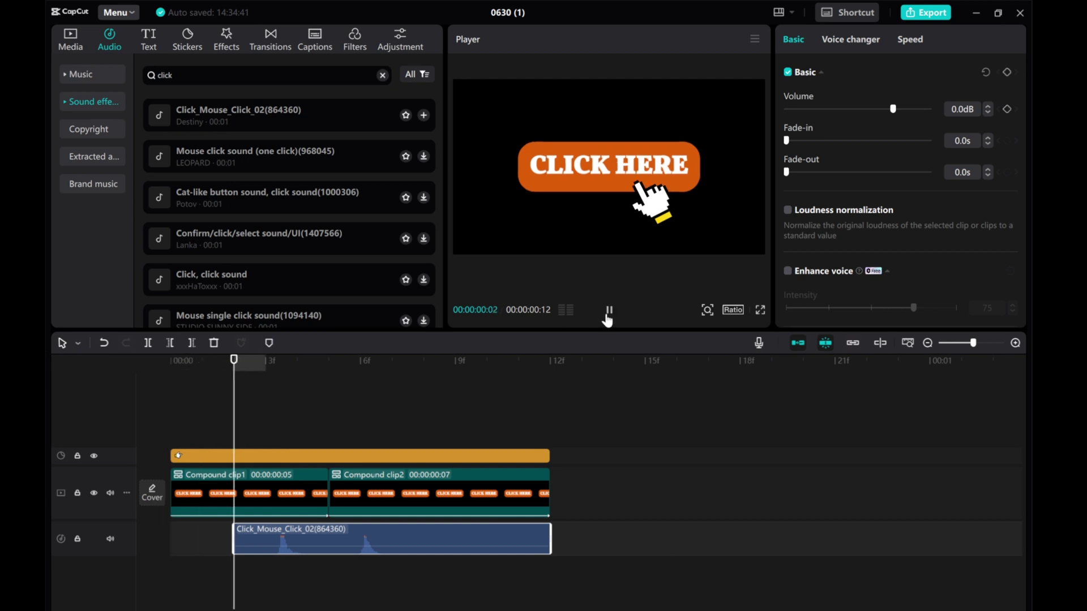
{"action": "left_click", "coordinate": [607, 312]}
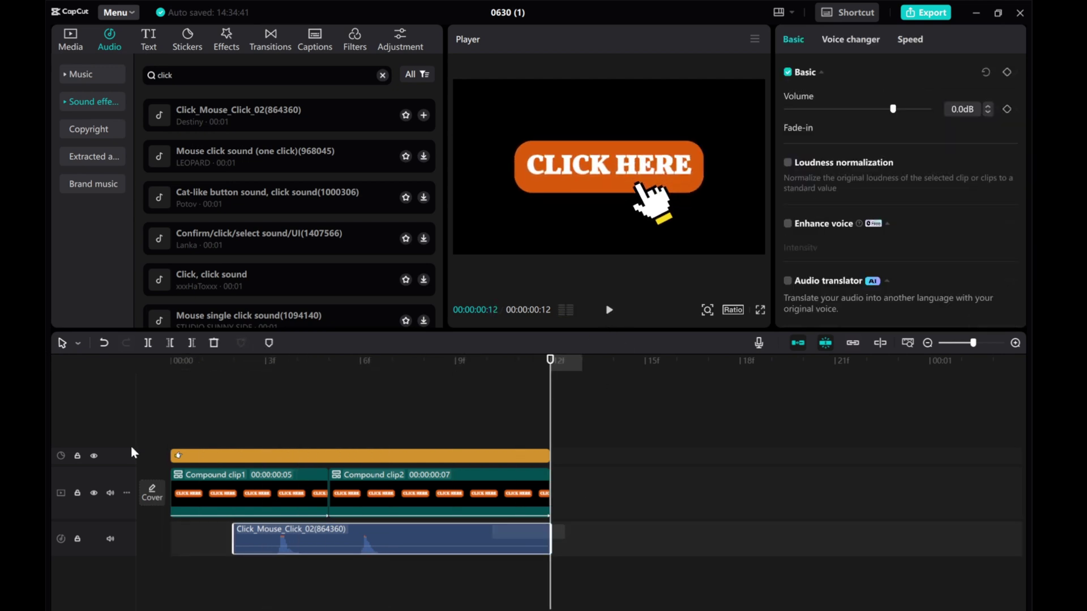
- Combine the hand sticker, both compound clips and the click sound into one compound clip
{"action": "left_click_drag", "start_coordinate": [165, 439], "coordinate": [555, 518]}
{"action": "right_click", "coordinate": [205, 465]}
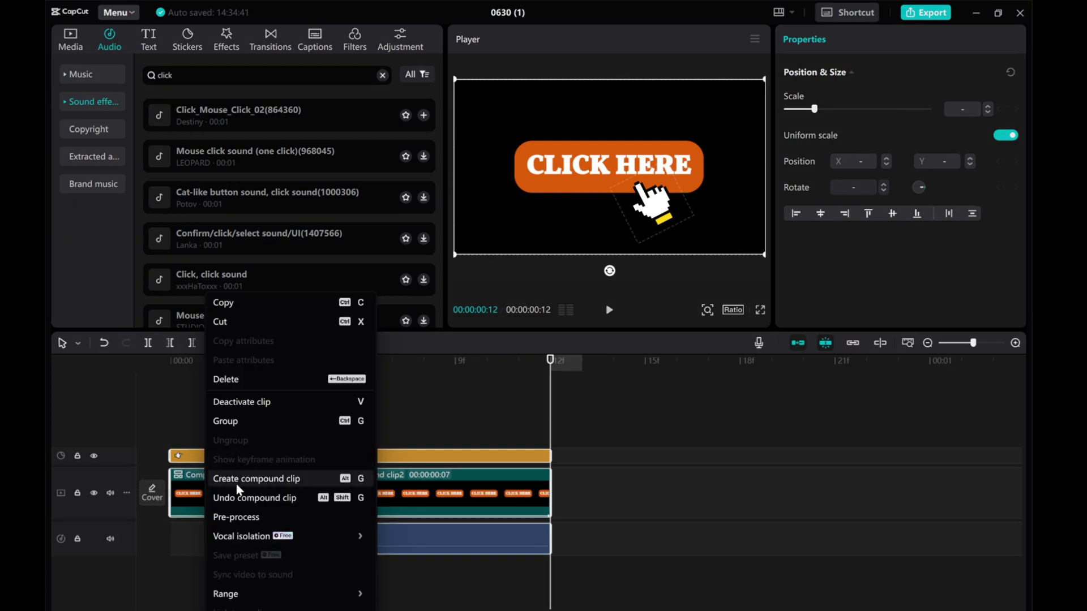
{"action": "left_click", "coordinate": [256, 479]}
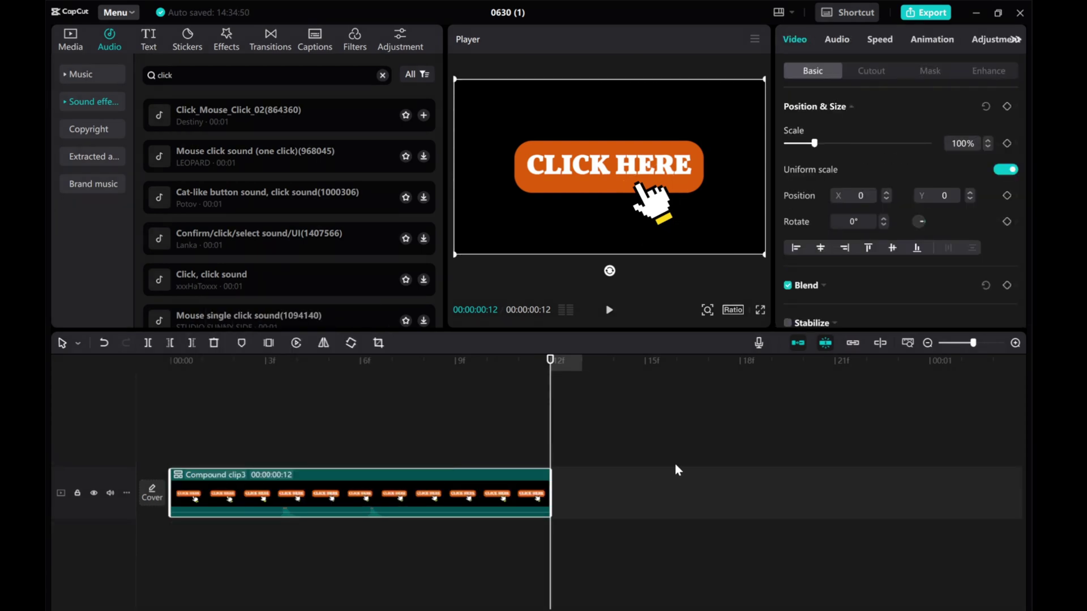